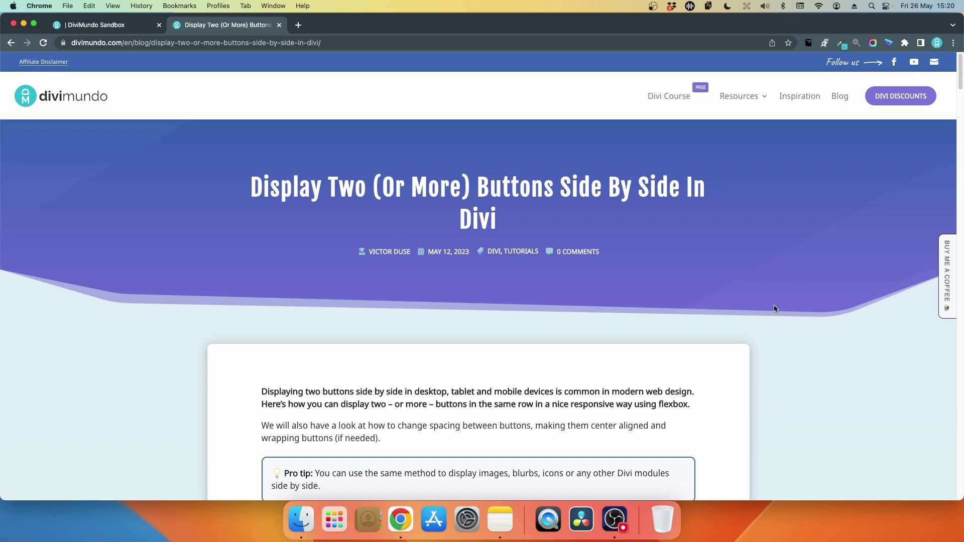
- Switch to the DiviMundo Sandbox page and select its heading and body text modules
left_click(140, 32)
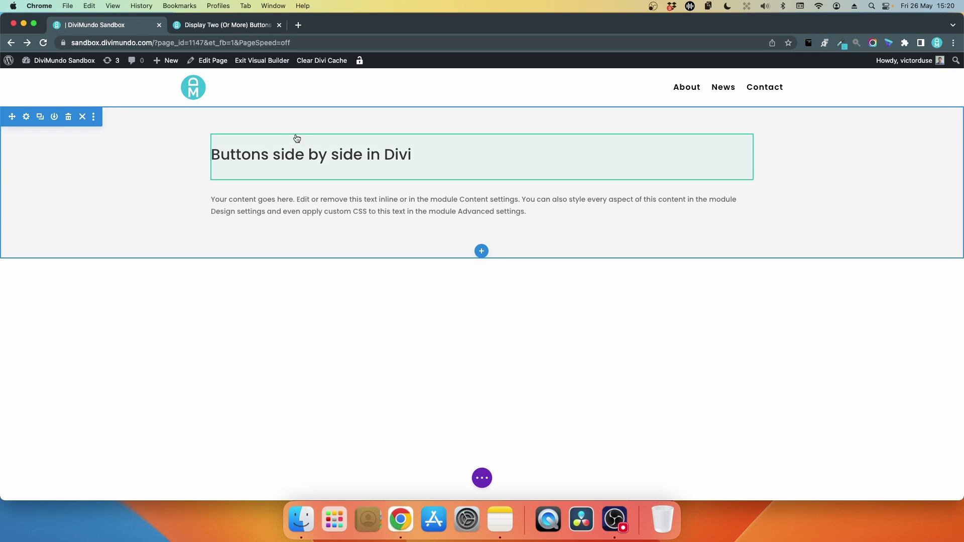
left_click(386, 156)
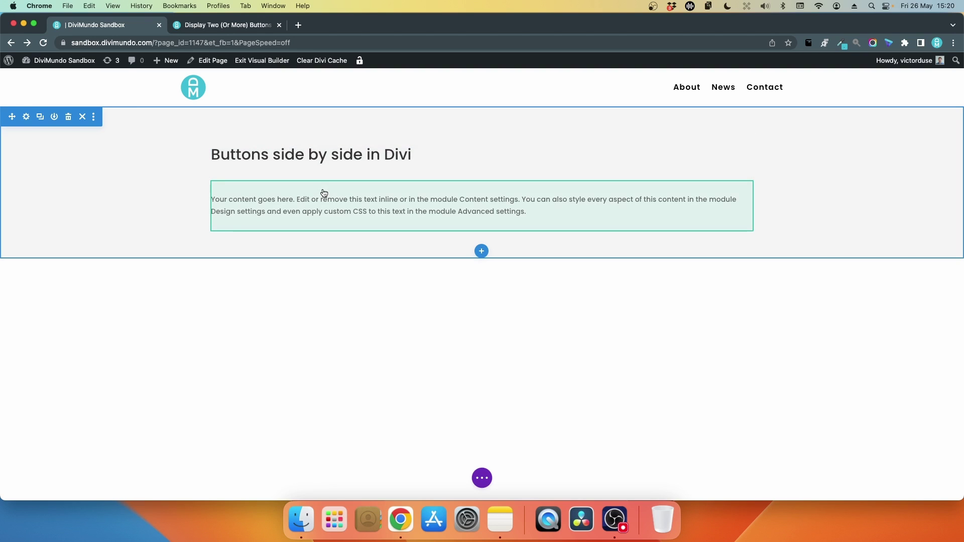
left_click(317, 203)
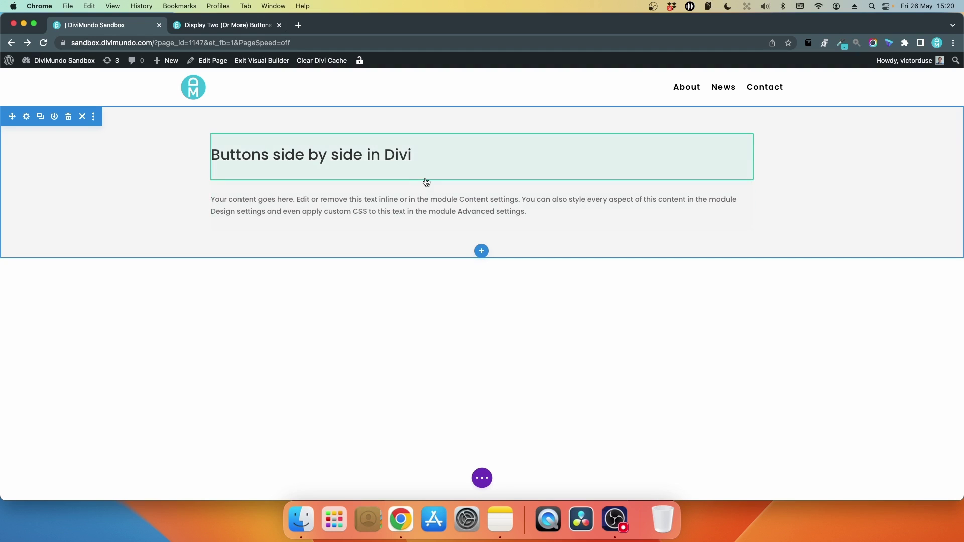
- Add a one-column row below the heading with a Click Here button, then duplicate the button
mouse_move(427, 182)
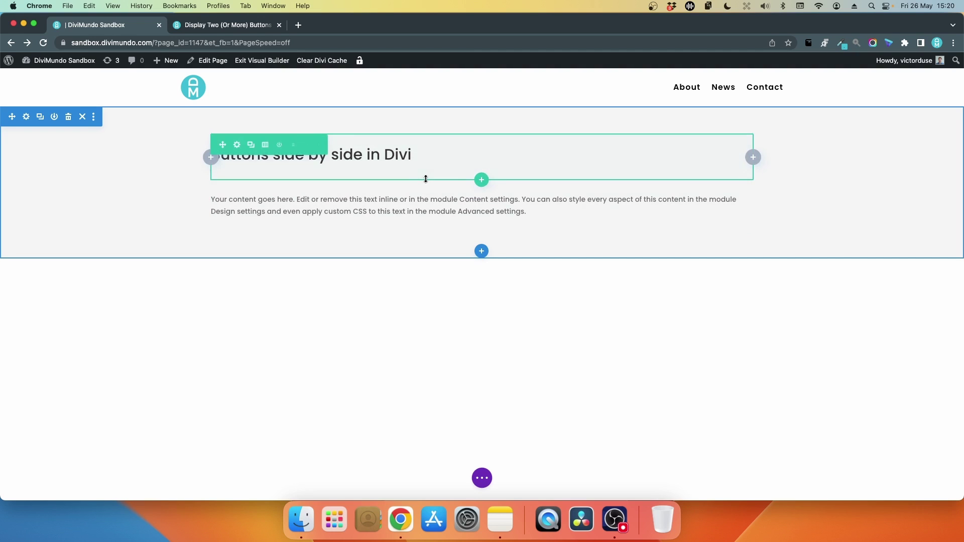
left_click(480, 181)
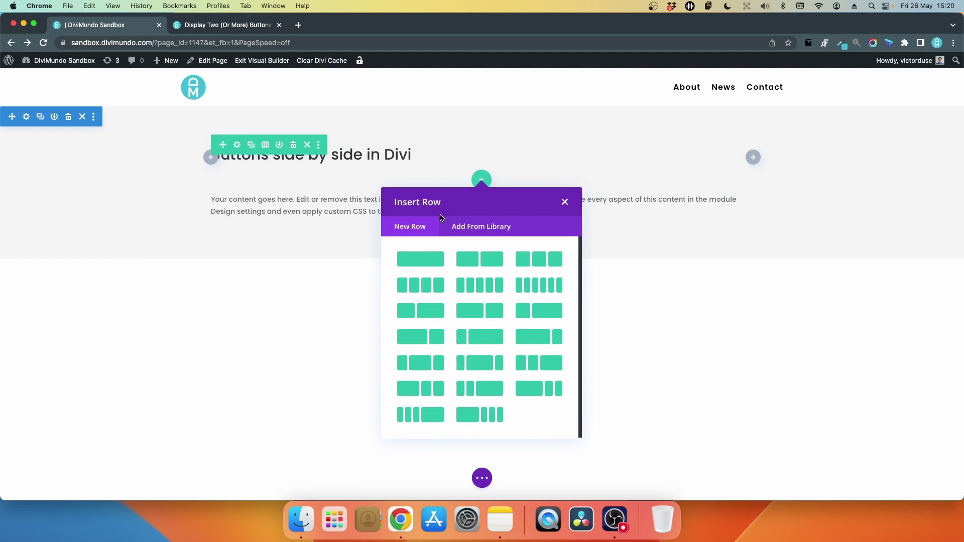
left_click(416, 263)
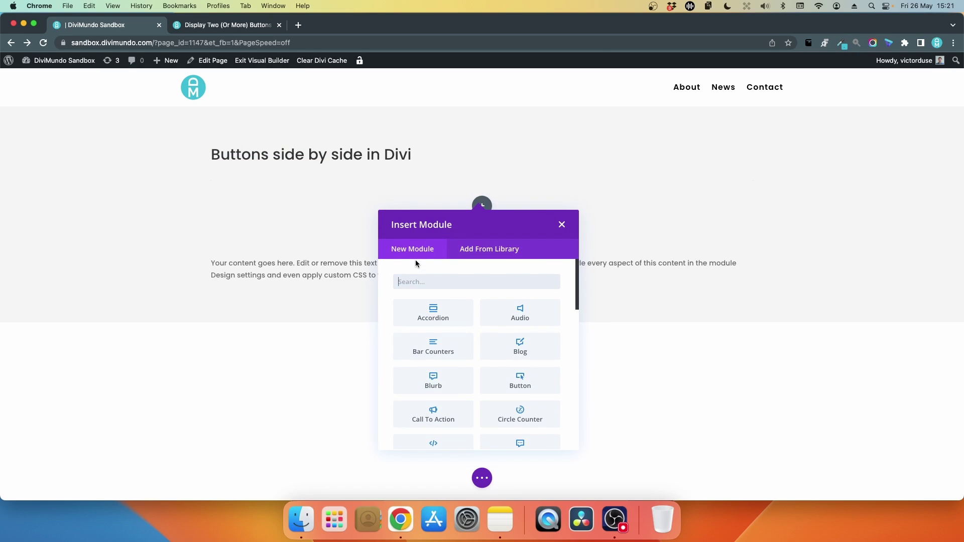
type("butt")
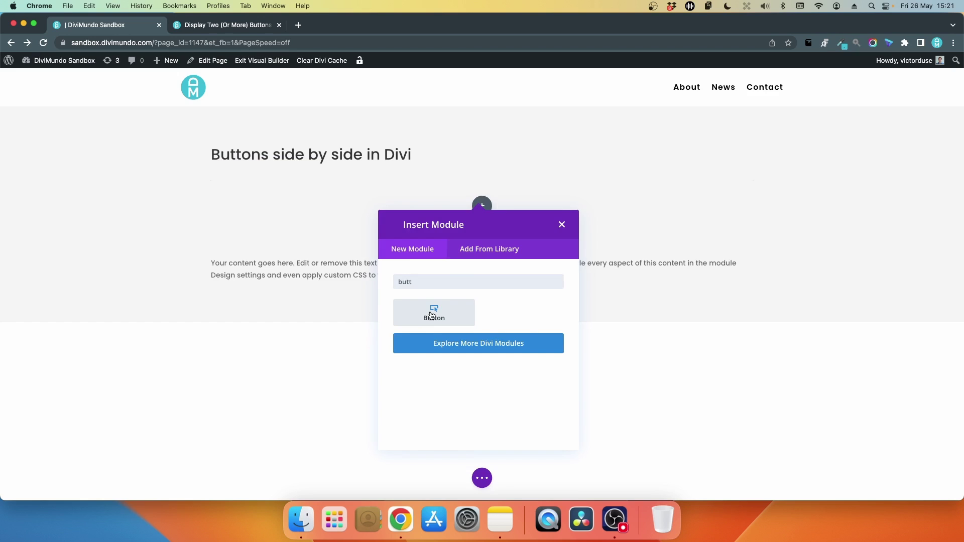
left_click(432, 315)
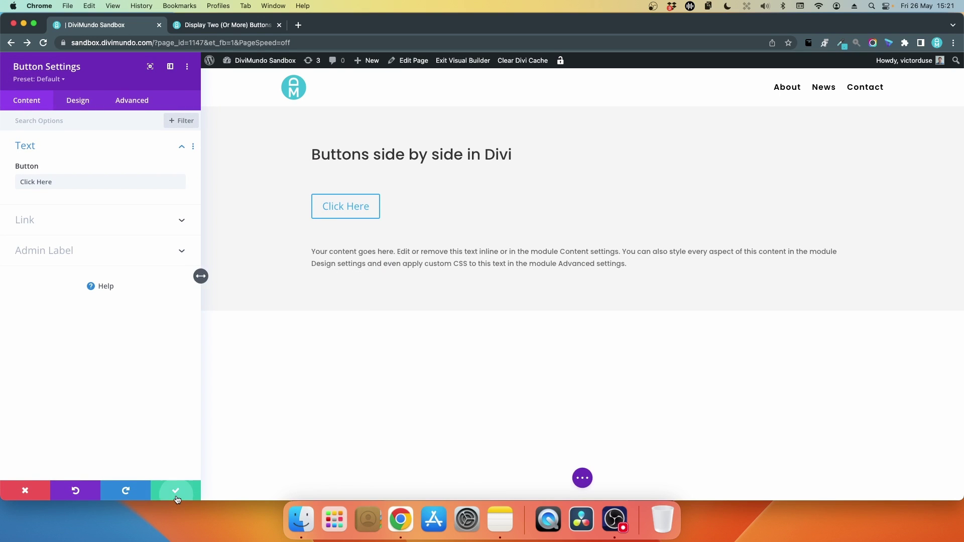
left_click(175, 491)
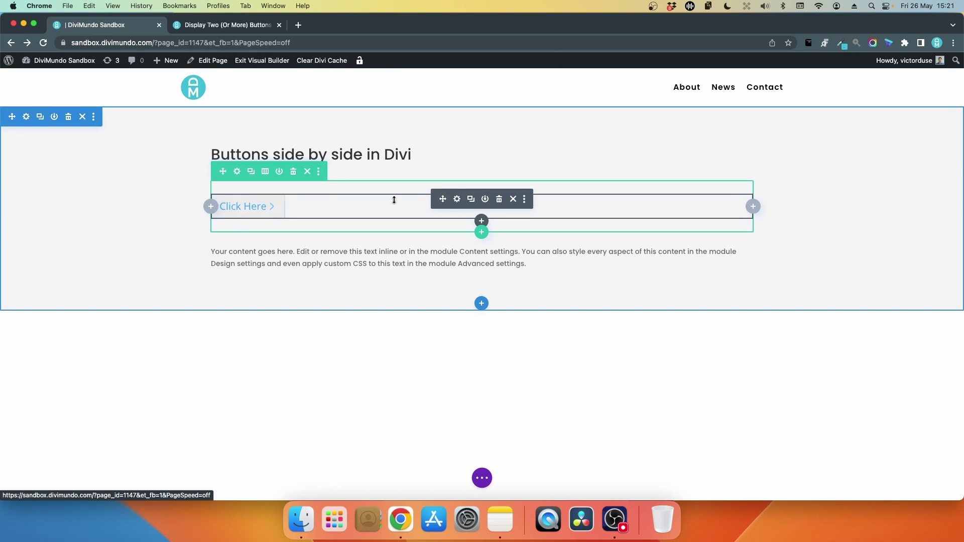
left_click(472, 200)
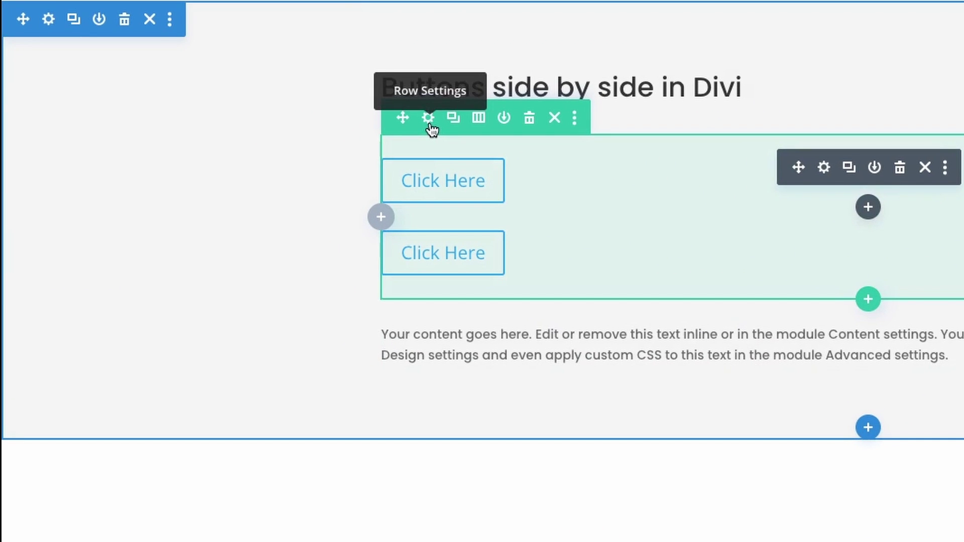
- Open the button column's settings at Advanced > Custom CSS
left_click(429, 125)
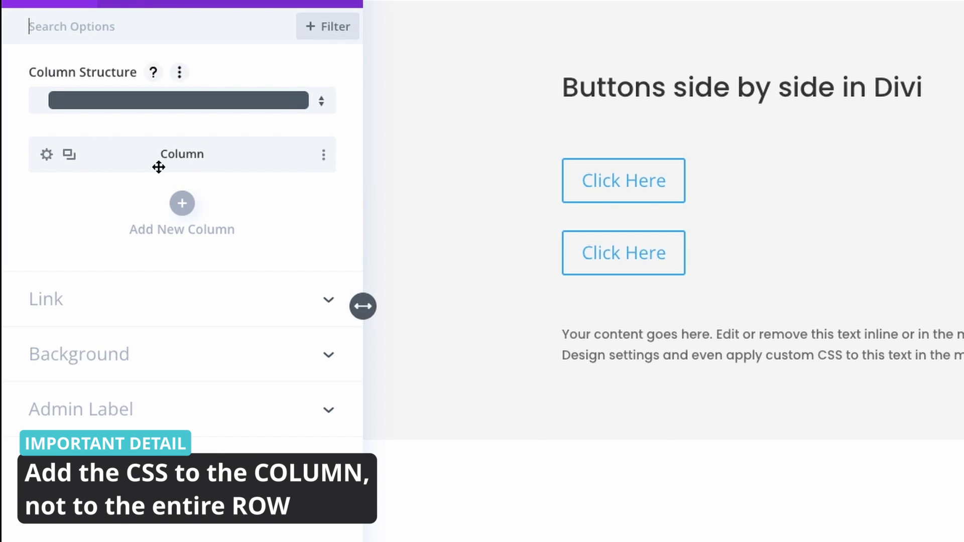
left_click(46, 156)
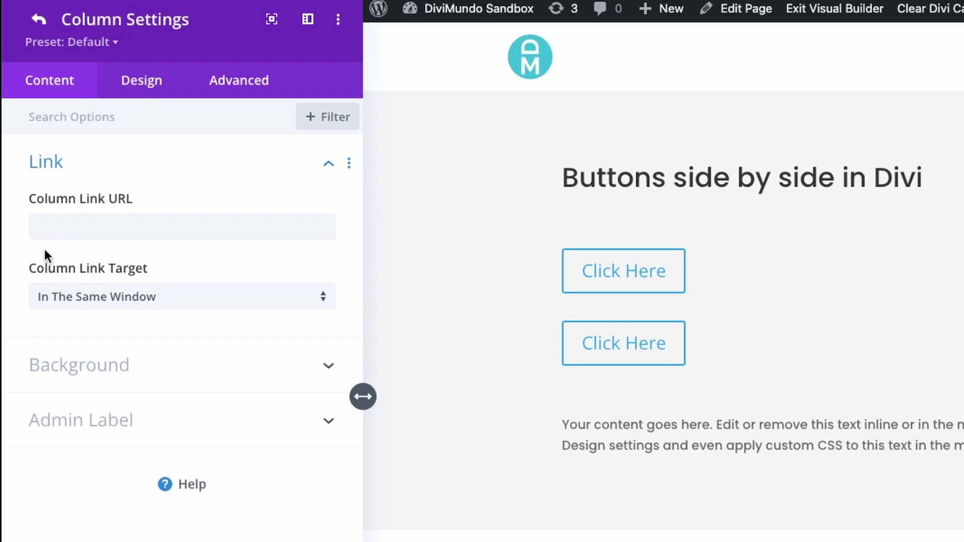
left_click(239, 85)
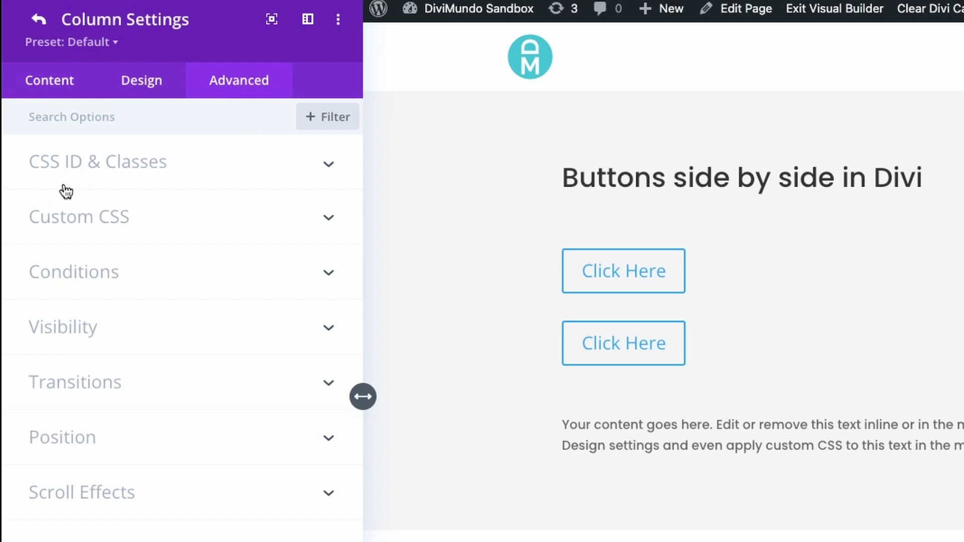
left_click(67, 216)
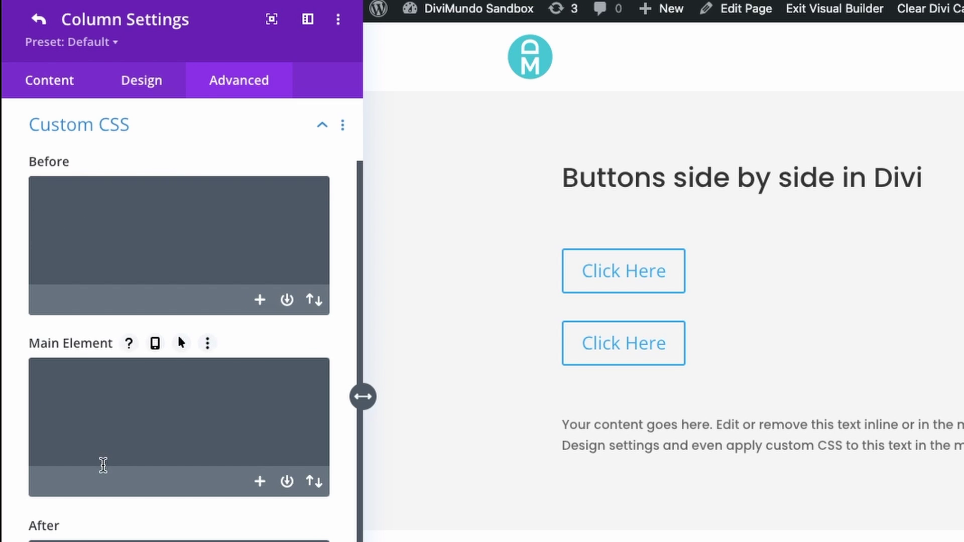
- Enter display:flex; in the column's Main Element CSS box
left_click(114, 430)
type("display")
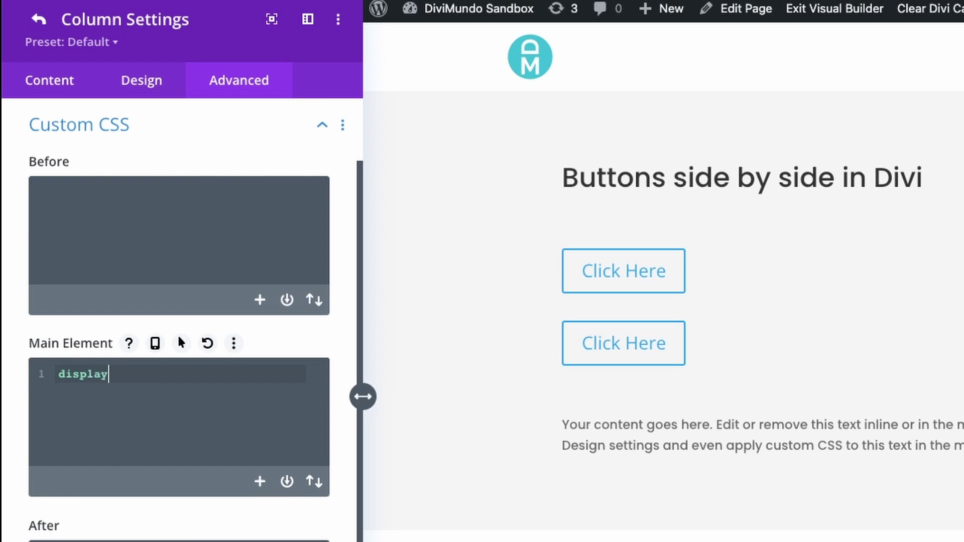
type(":flex;")
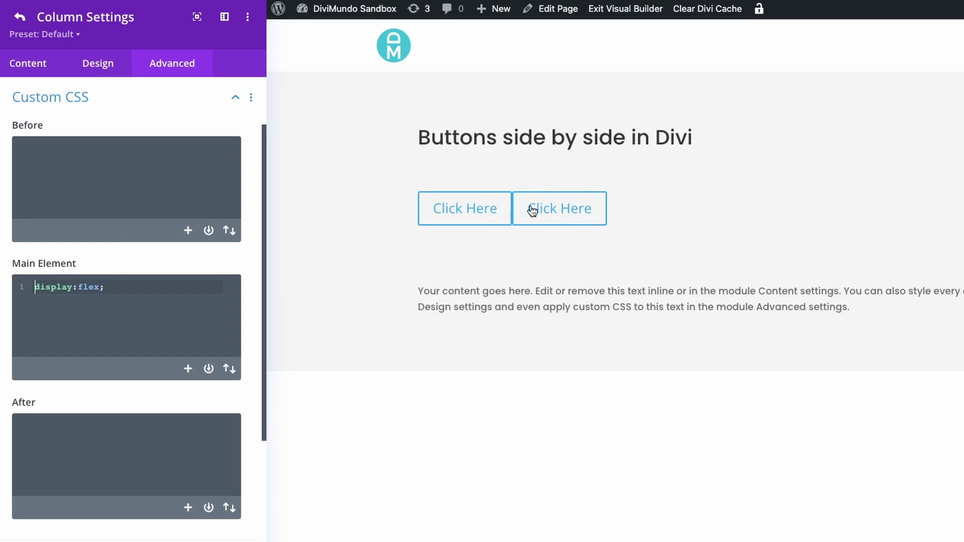
left_click(127, 330)
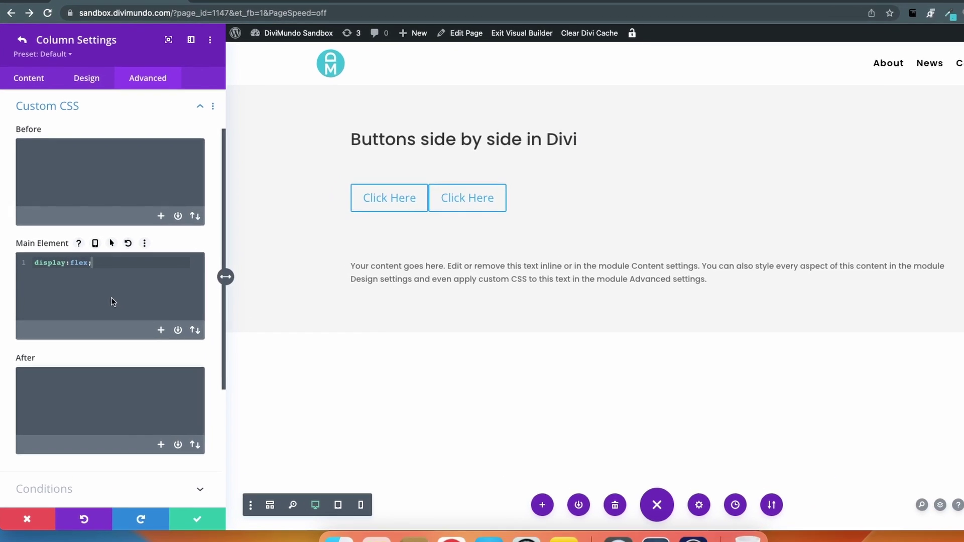
- Add column-gap:20px; on a second line of the Main Element CSS
key("Return")
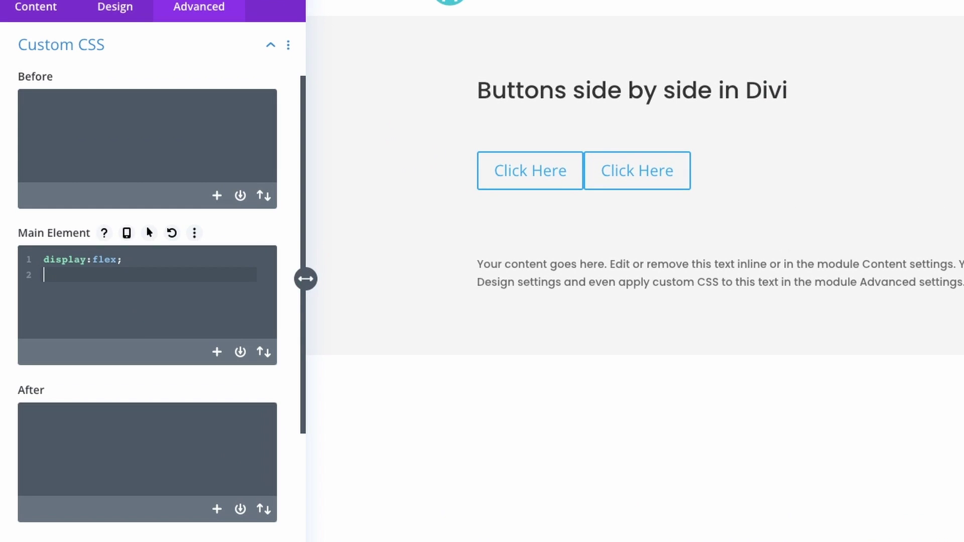
type("colu")
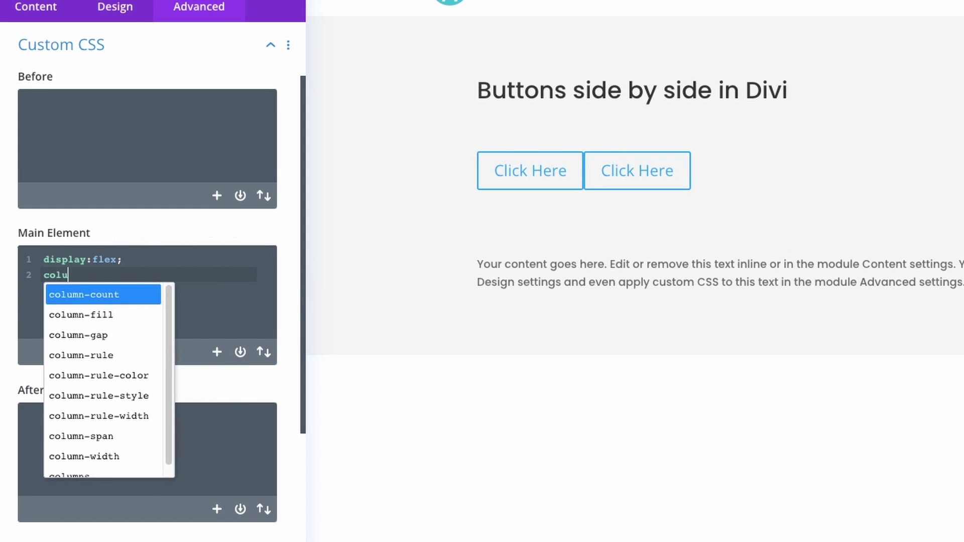
type("mn-gap")
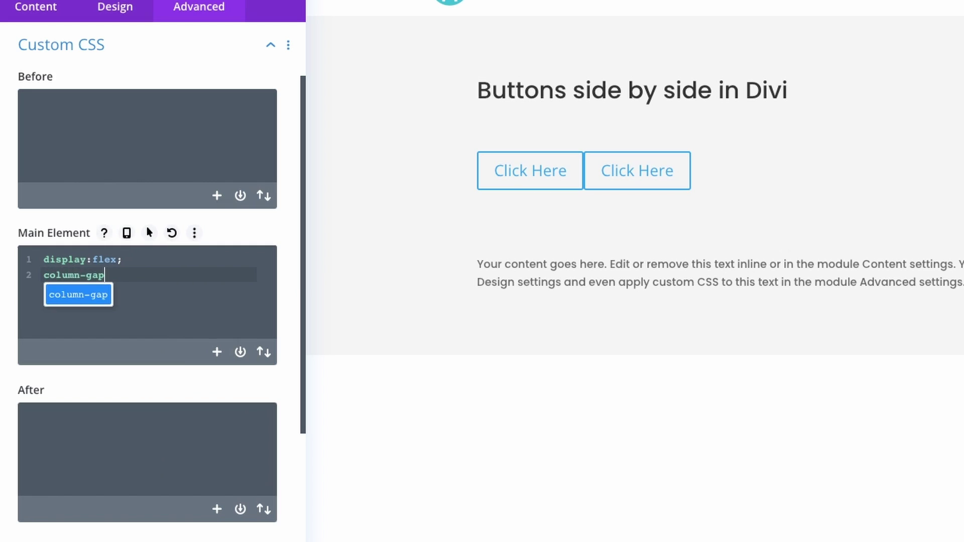
type(":20px;")
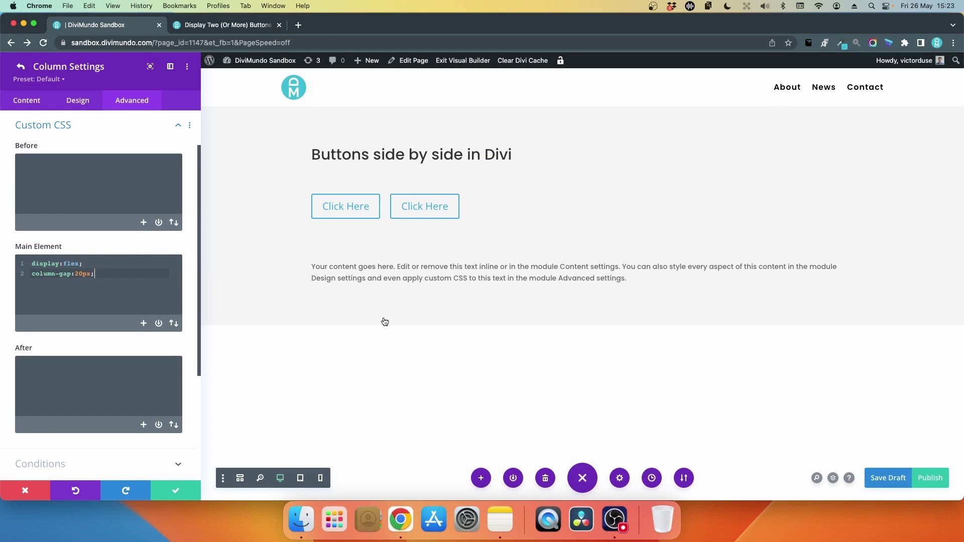
- Preview the 20px-gap layout at tablet and phone widths, then return to desktop width
left_click(301, 478)
left_click(322, 480)
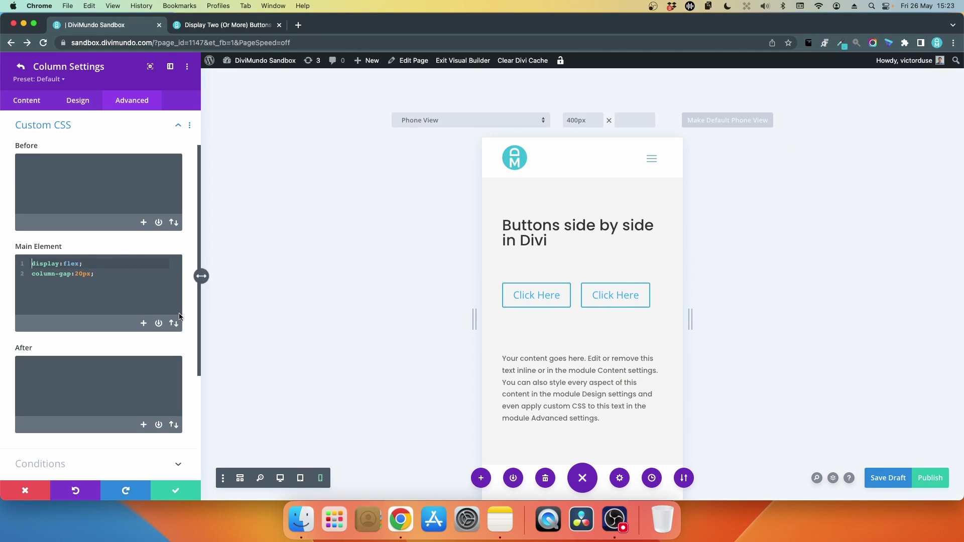
left_click(76, 274)
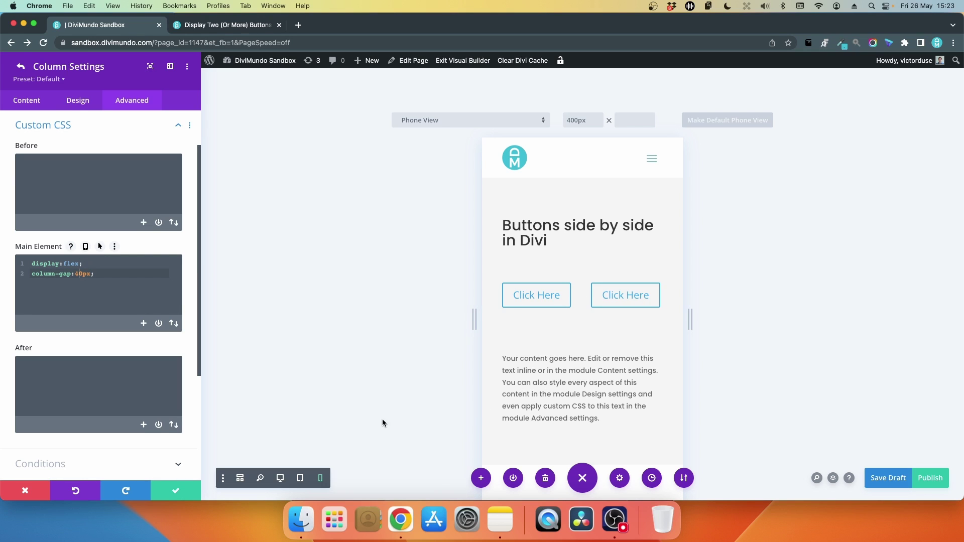
left_click(280, 478)
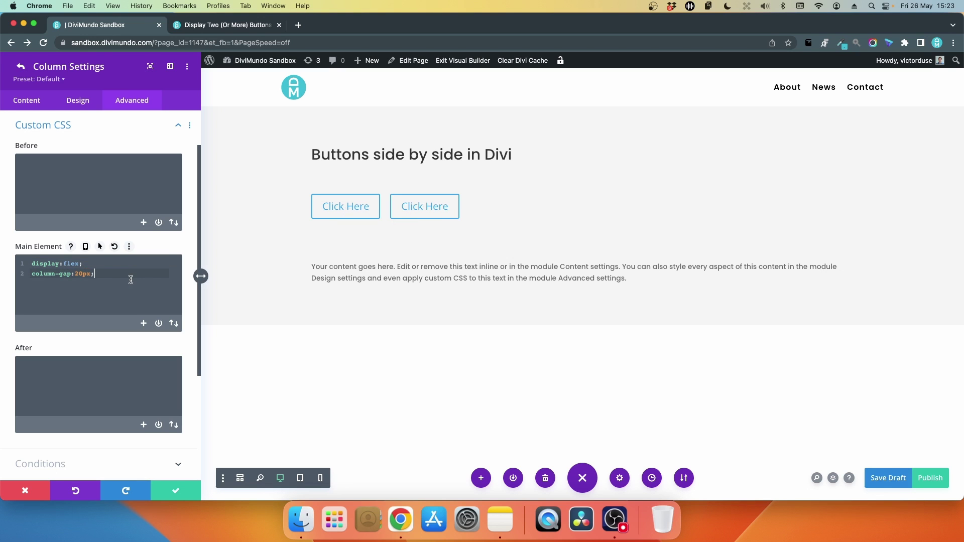
- Add a third Main Element rule, justify-content:flex-end;, replacing the initial center value
key("Return")
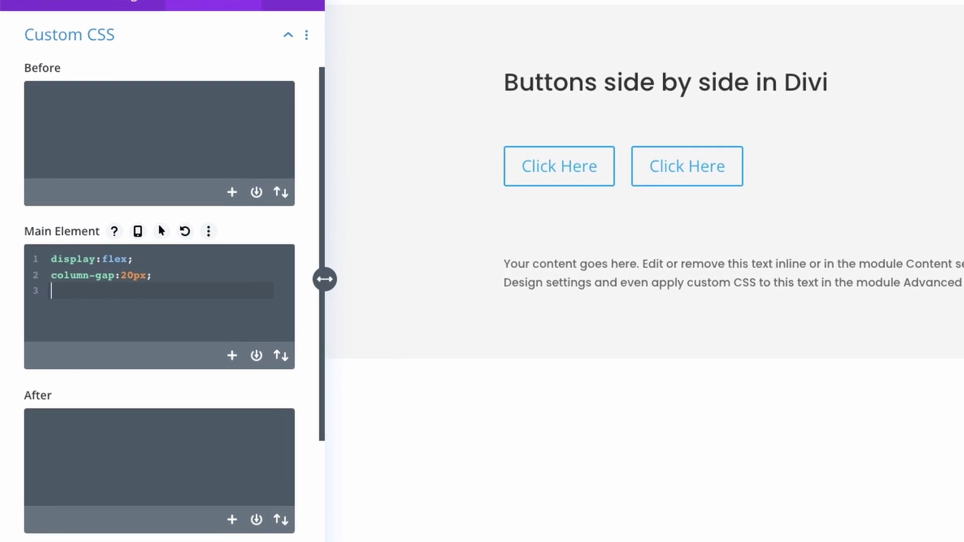
type("justify")
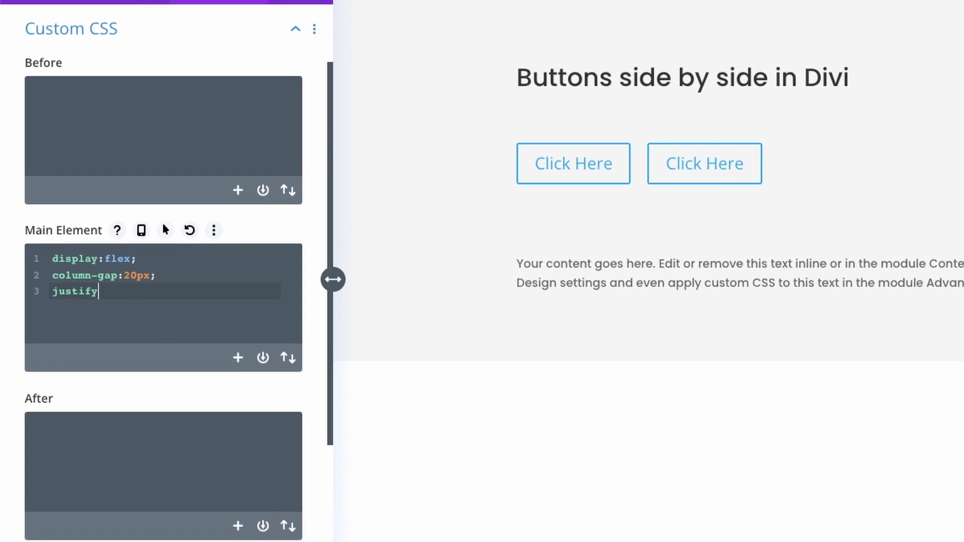
type("-content")
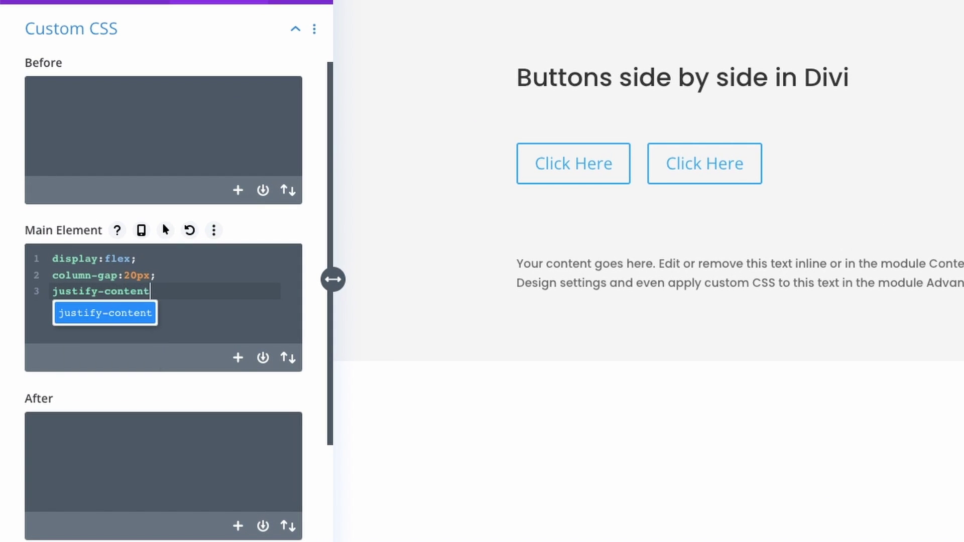
type(":center;")
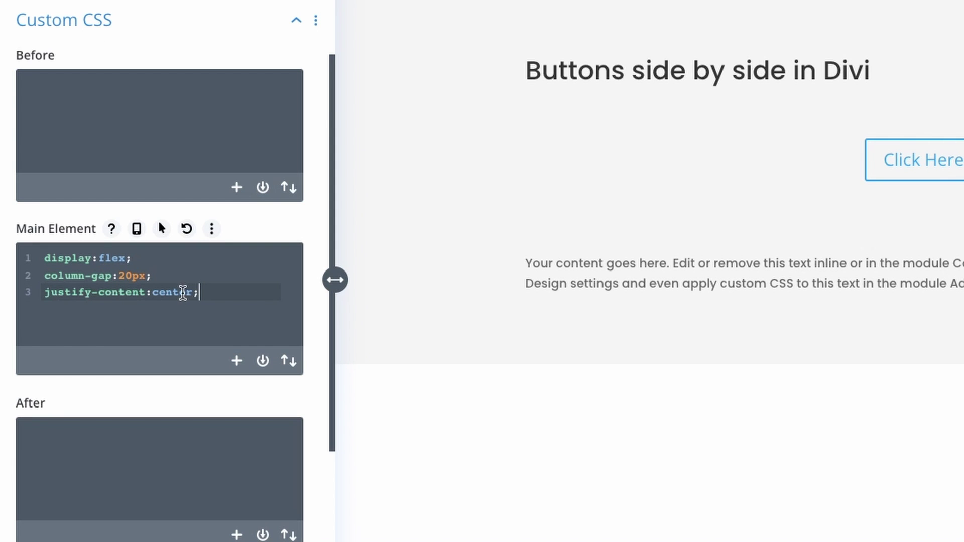
double_click(185, 294)
type("flex-end")
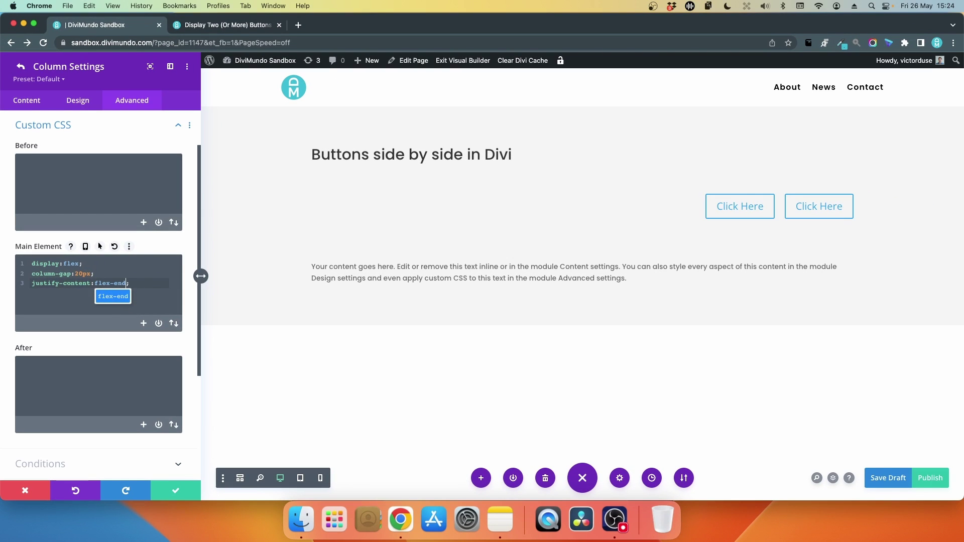
- Check tablet and phone views, delete the justify-content rule, and save the column CSS
key("Escape")
left_click(298, 478)
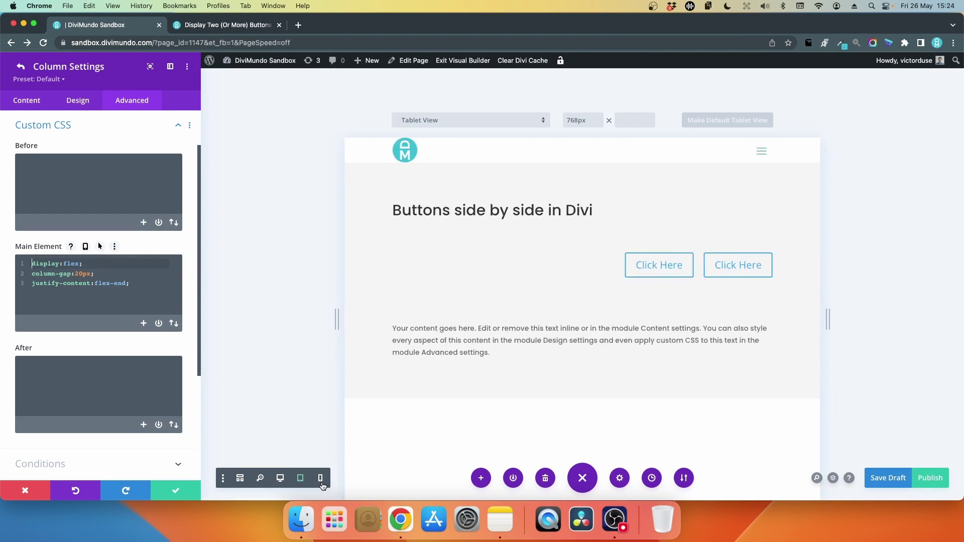
left_click(321, 481)
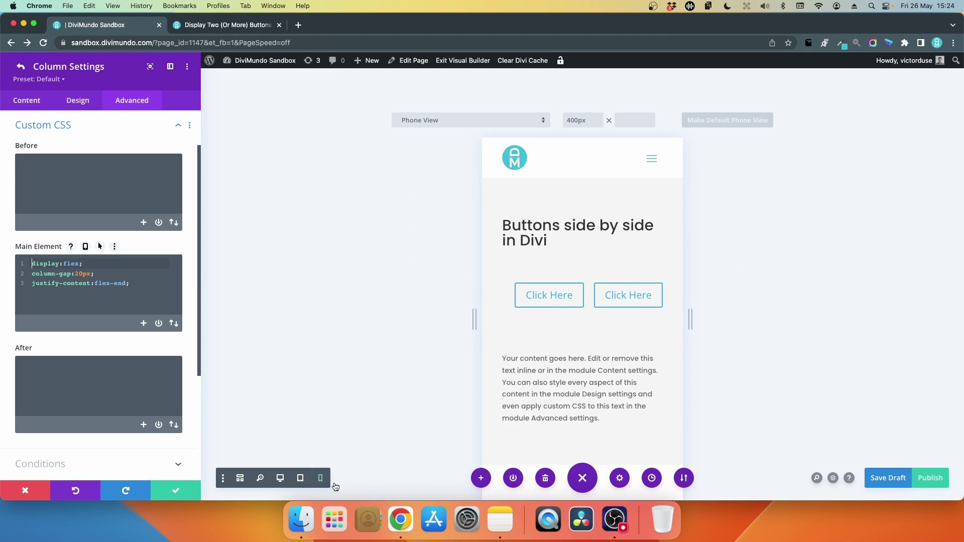
left_click(133, 281)
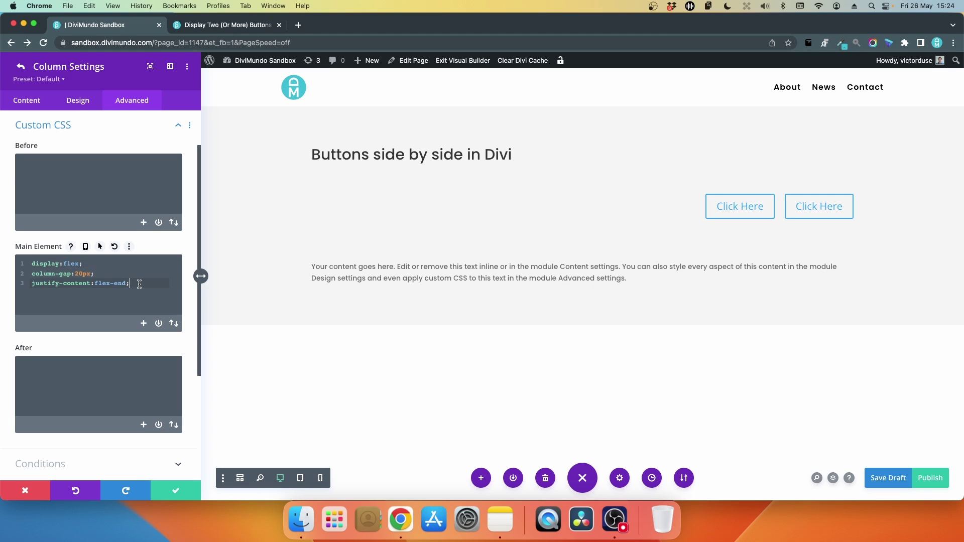
left_click_drag(140, 284, 7, 284)
key("BackSpace")
key("BackSpace")
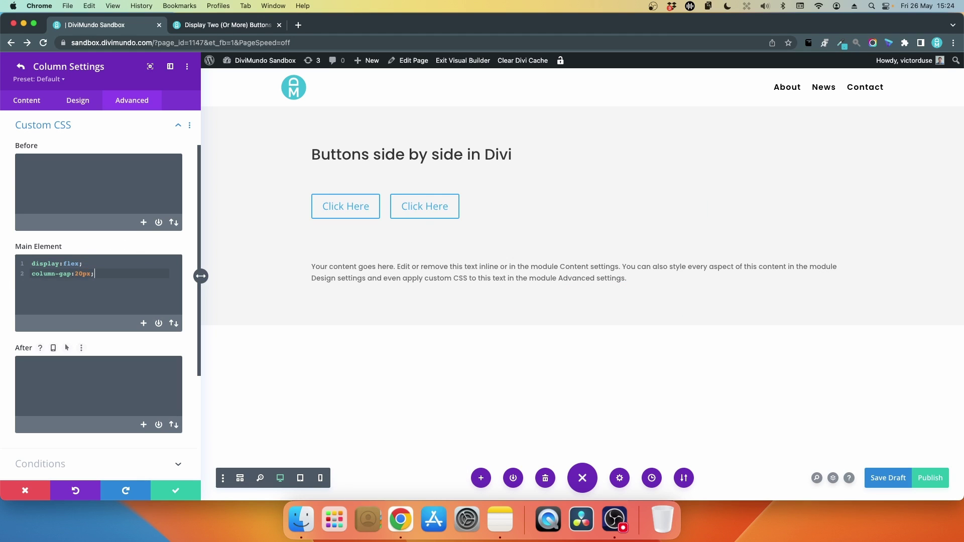
left_click(186, 493)
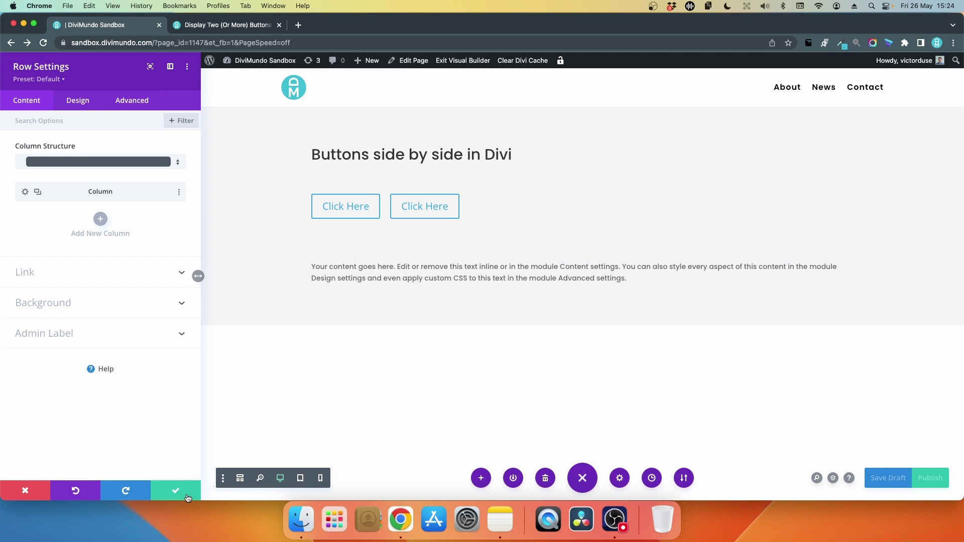
left_click(188, 497)
- Duplicate the Click Here button twice so four buttons sit in a row
mouse_move(351, 208)
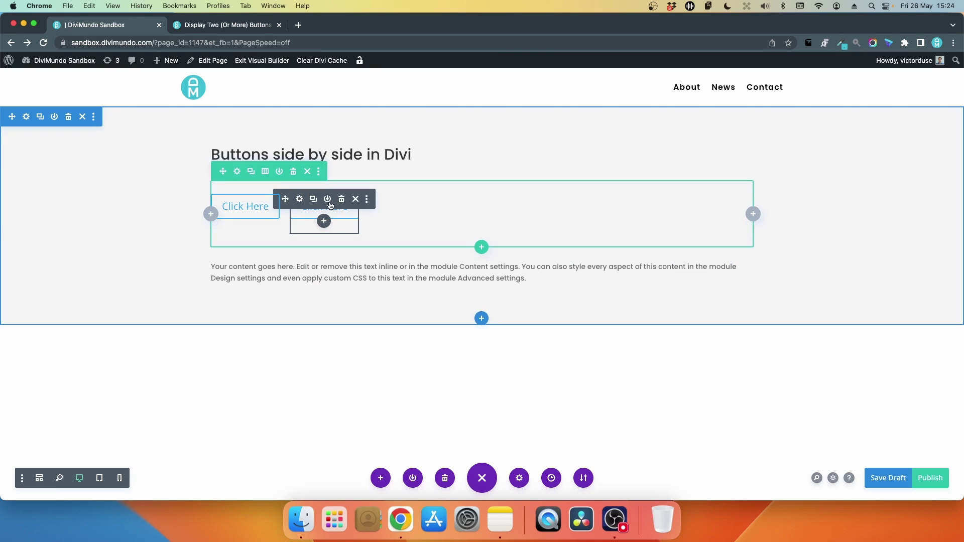
left_click(312, 200)
left_click(313, 200)
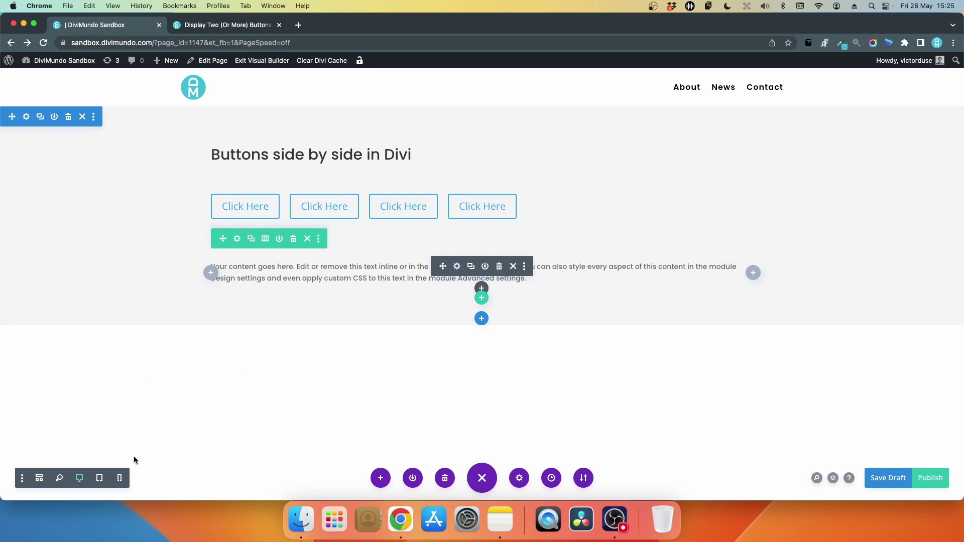
- Switch the preview to phone width to check the four buttons
left_click(125, 480)
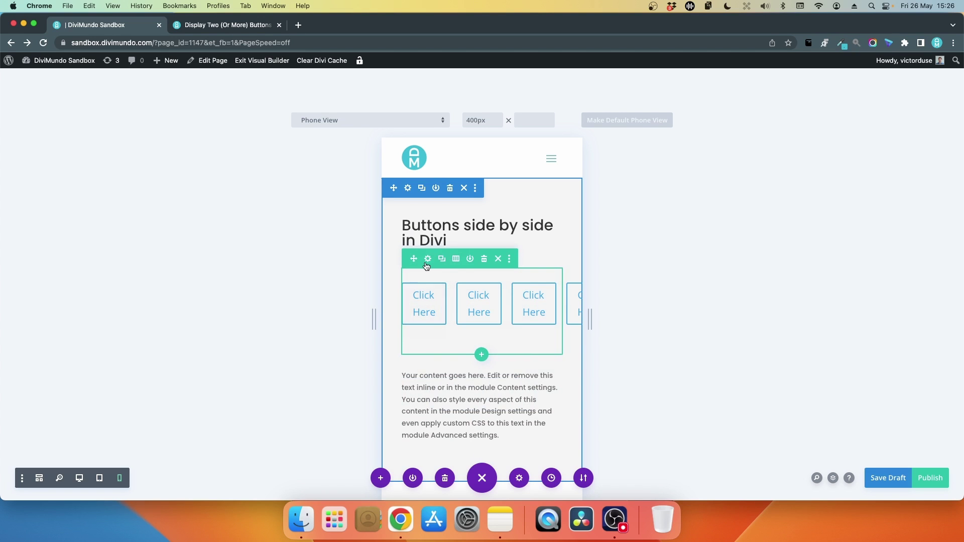
- Reopen the column's Custom CSS and add flex-wrap:wrap; to the Main Element
left_click(426, 258)
left_click(23, 194)
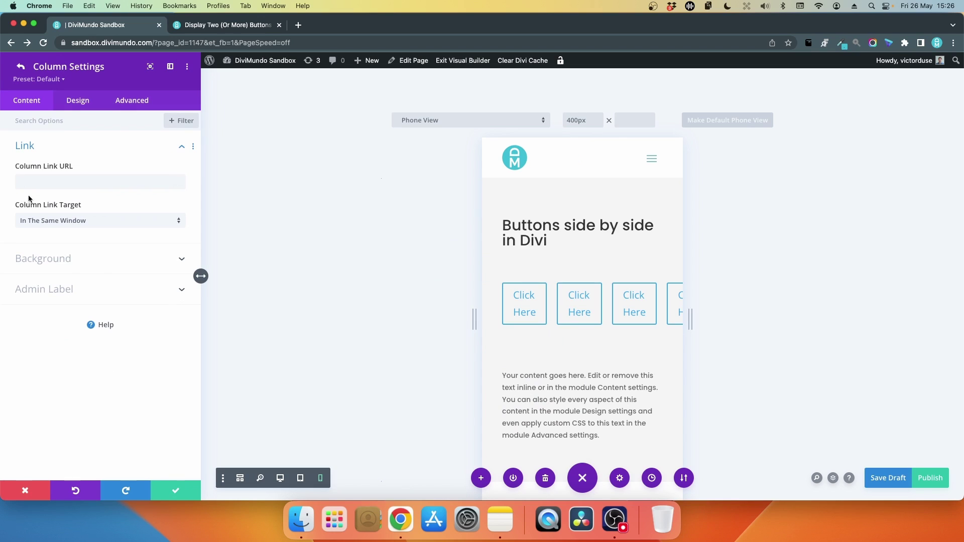
left_click(134, 103)
left_click(60, 174)
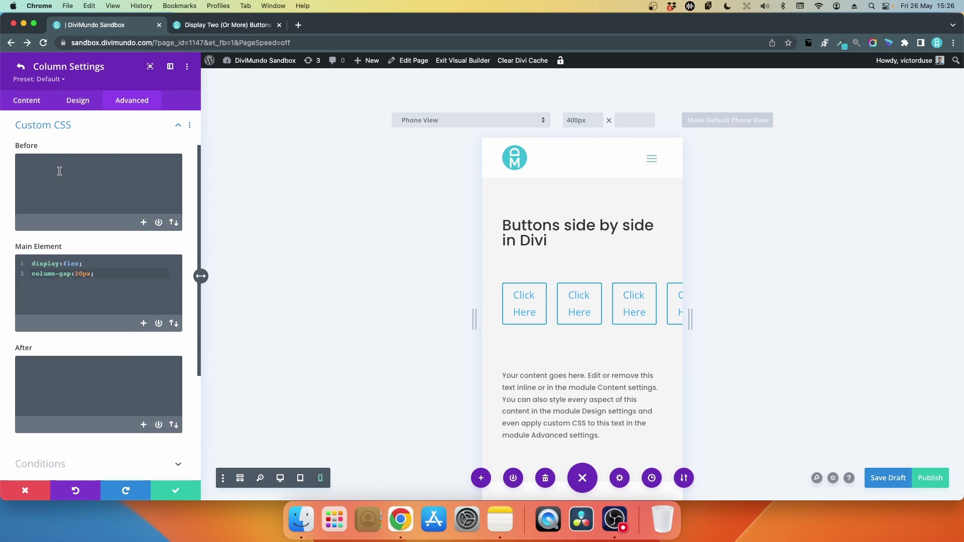
left_click(108, 275)
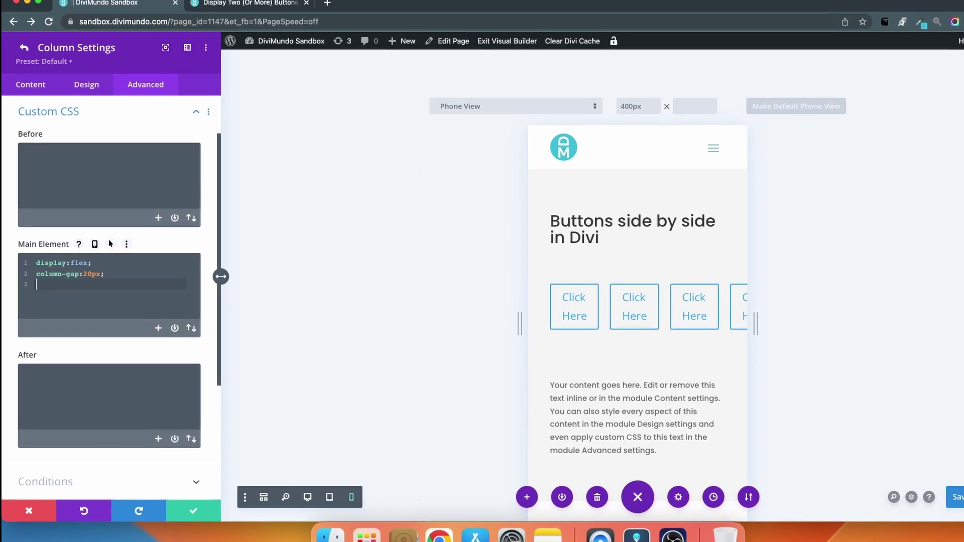
type("flex")
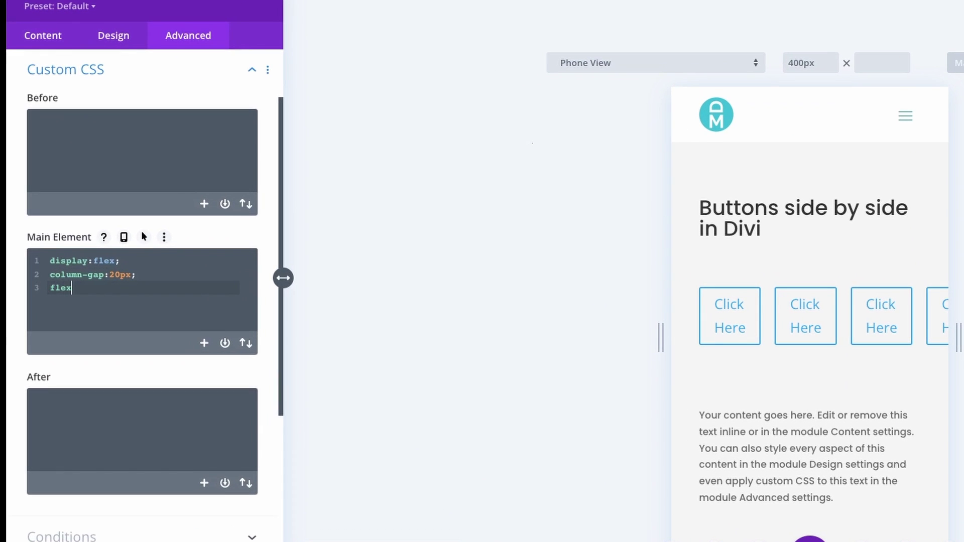
type("-wrap")
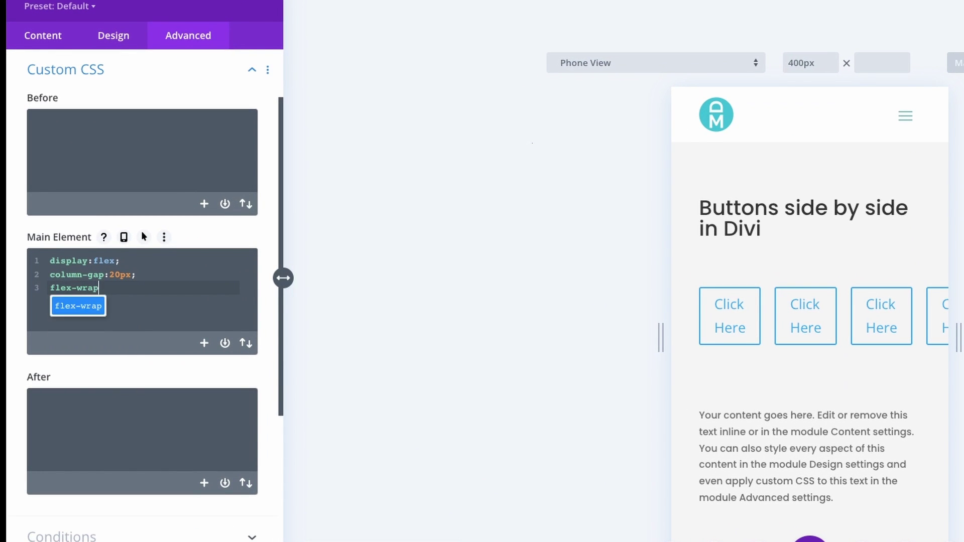
type(":wra")
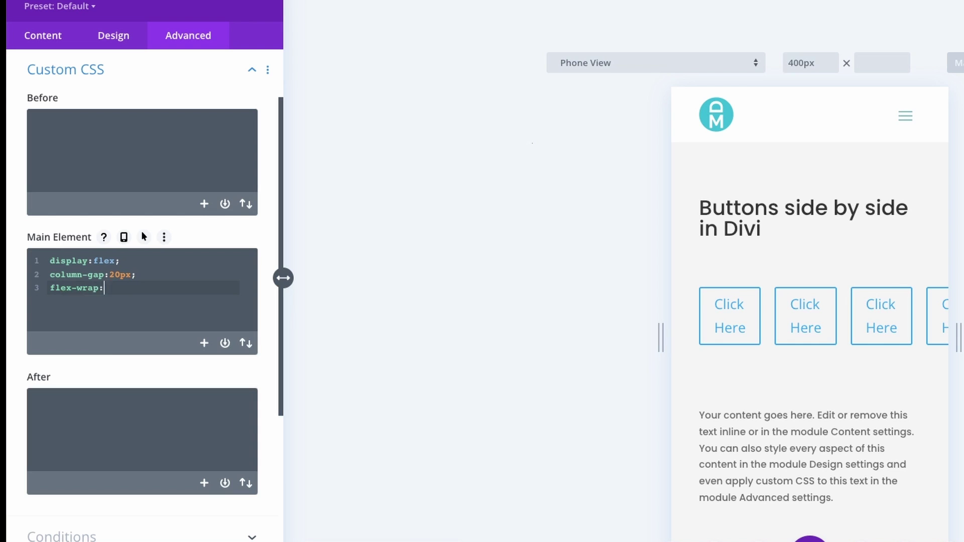
type("p;")
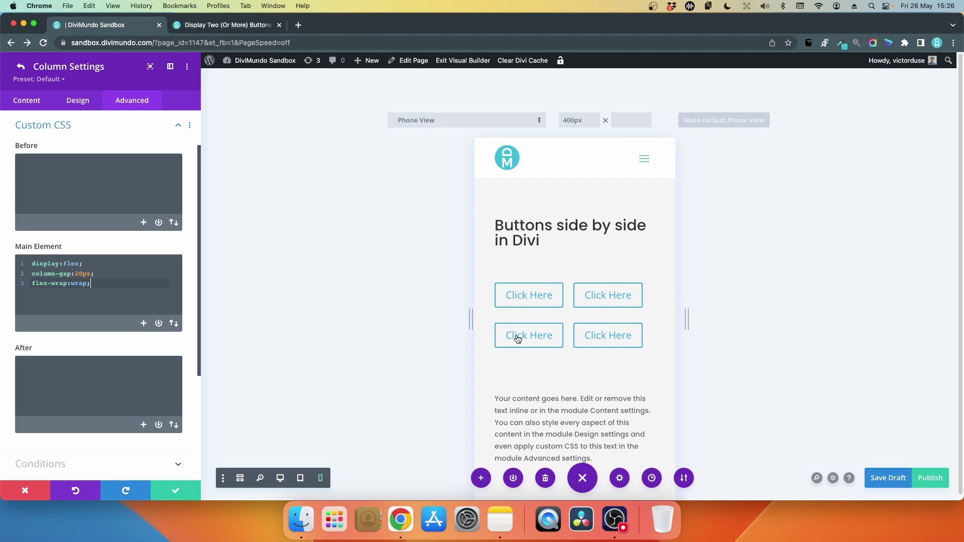
- Check the four buttons wrapping onto one row at tablet and desktop widths, then return to the column CSS
left_click(300, 481)
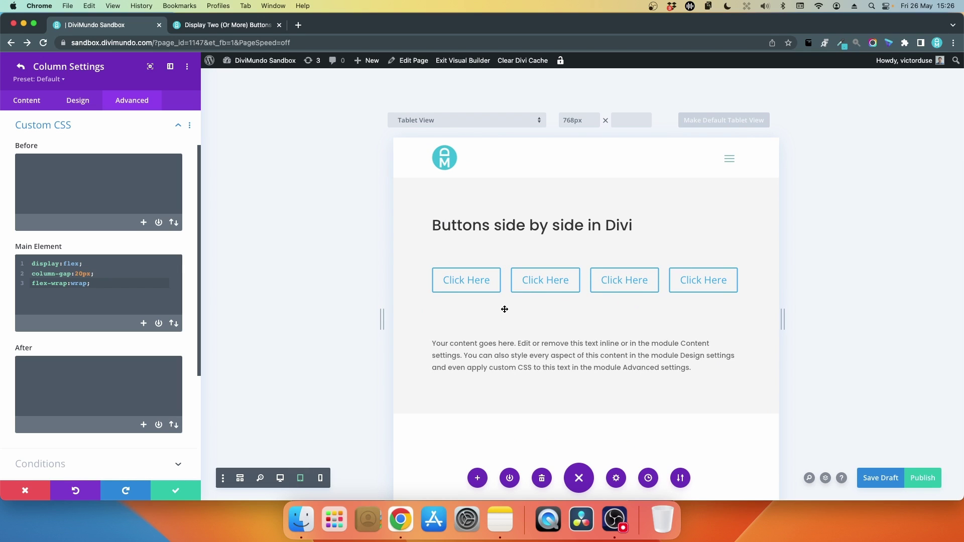
left_click(281, 479)
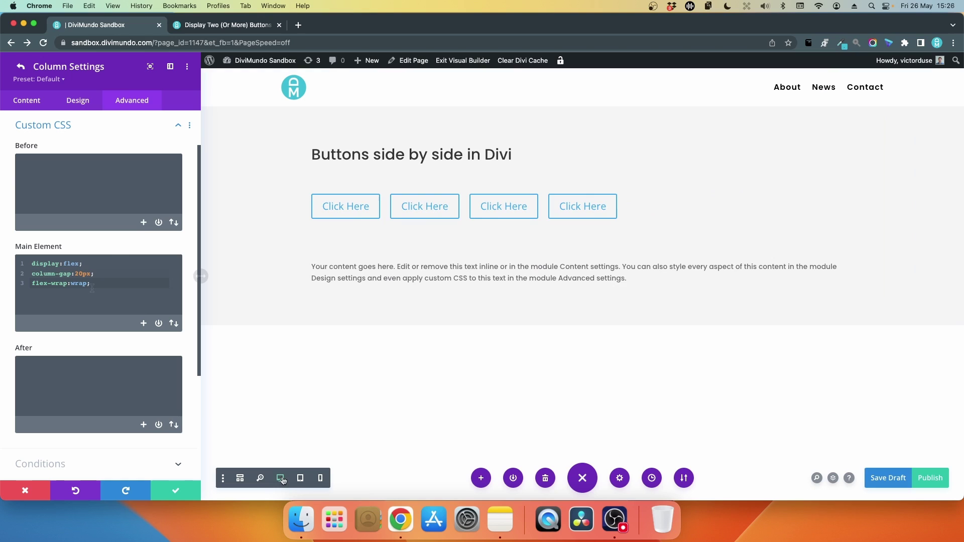
left_click(93, 275)
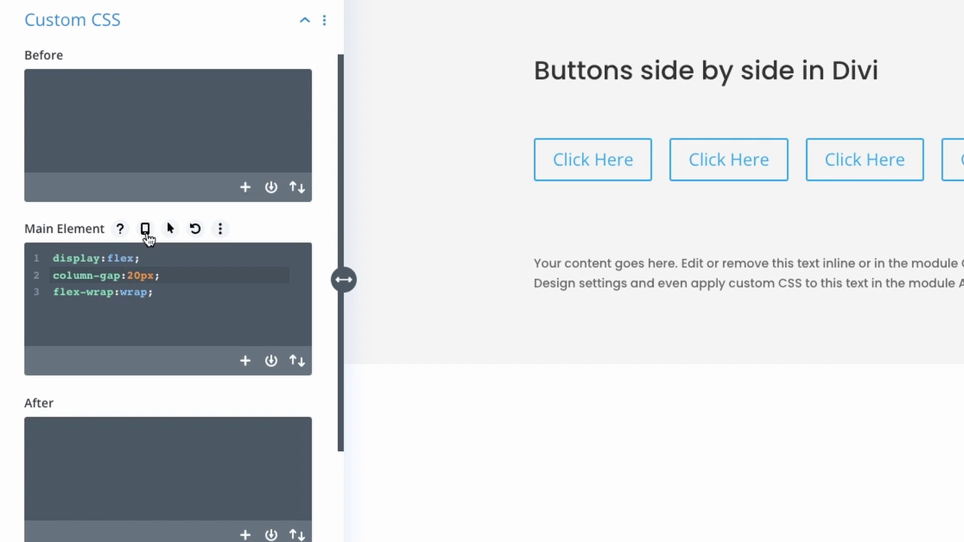
- Enable responsive Main Element CSS and change the tablet column-gap from 20px to 40px
left_click(146, 232)
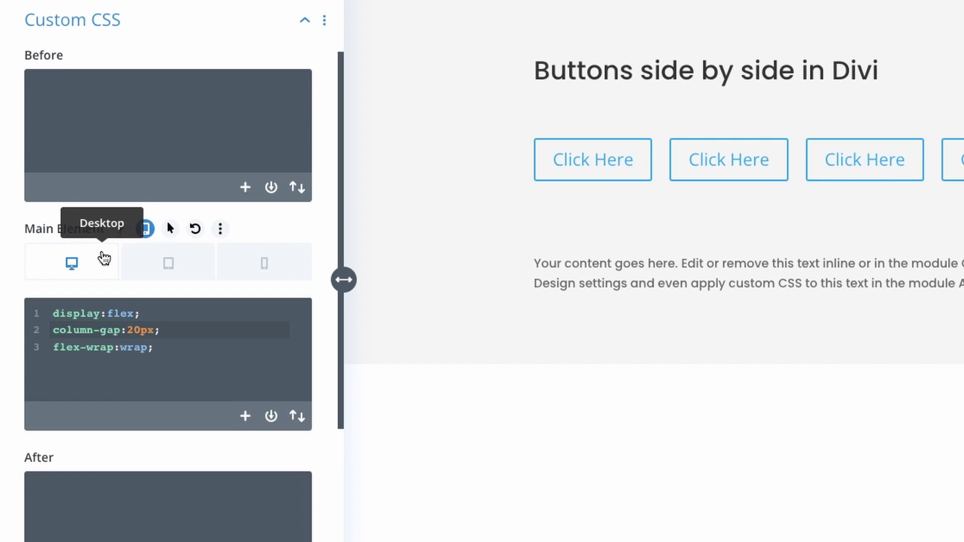
left_click(169, 271)
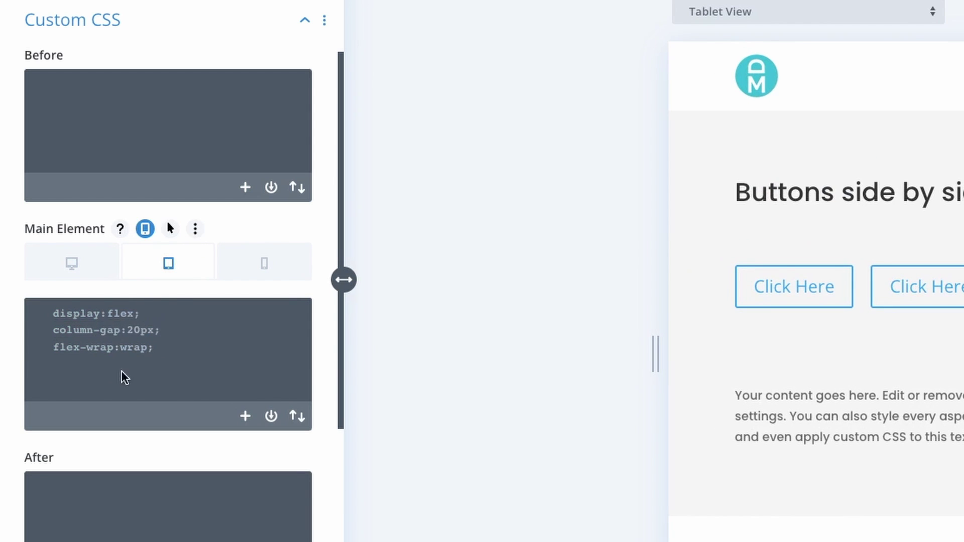
left_click(221, 358)
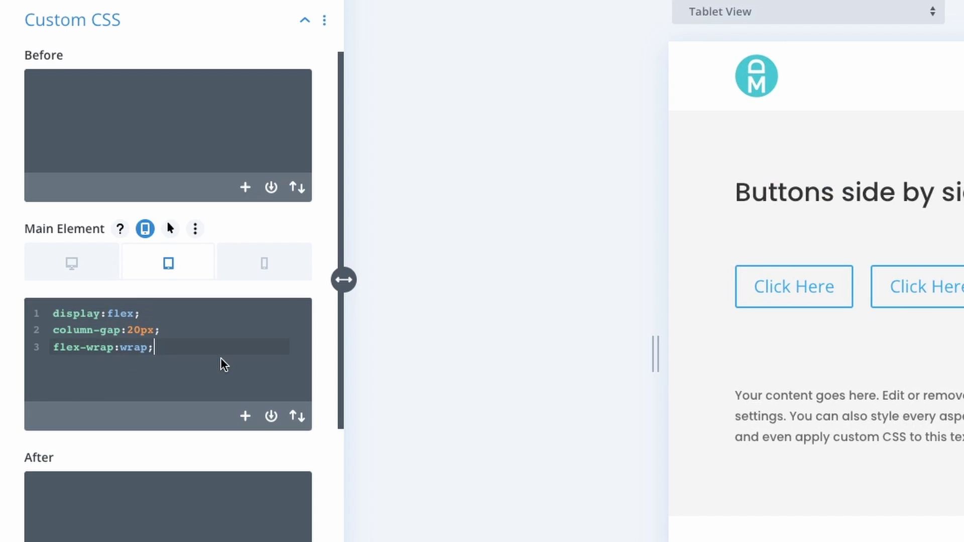
left_click(132, 330)
left_click(595, 350)
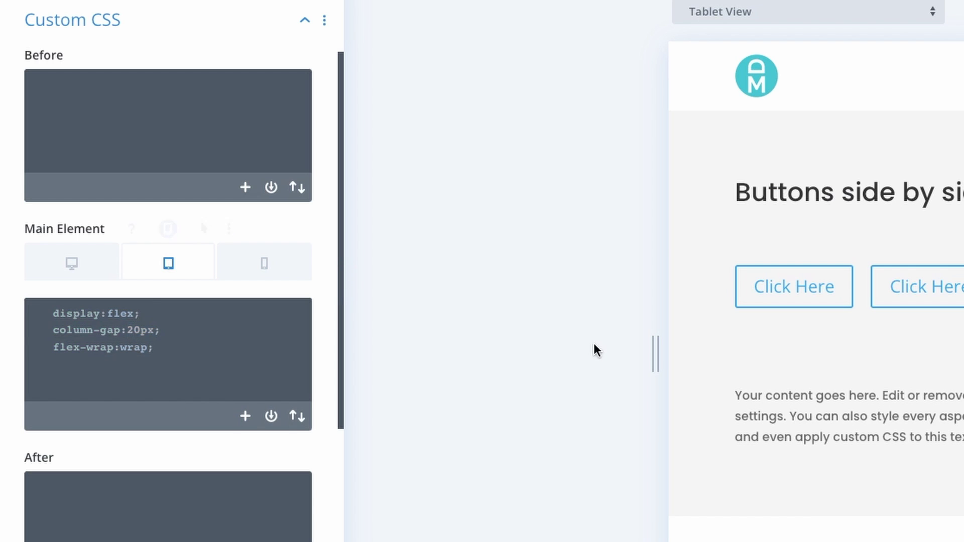
left_click(178, 357)
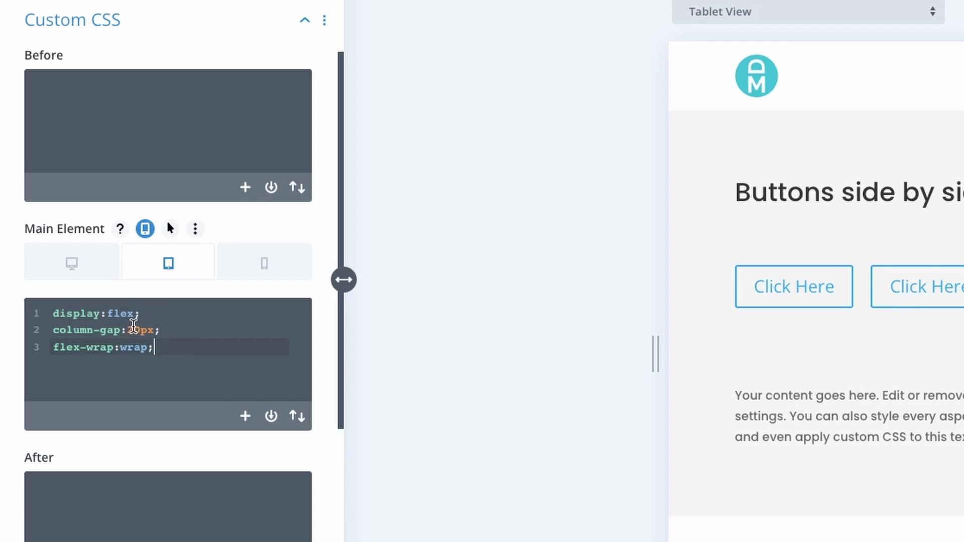
left_click(134, 329)
key("BackSpace")
type("4")
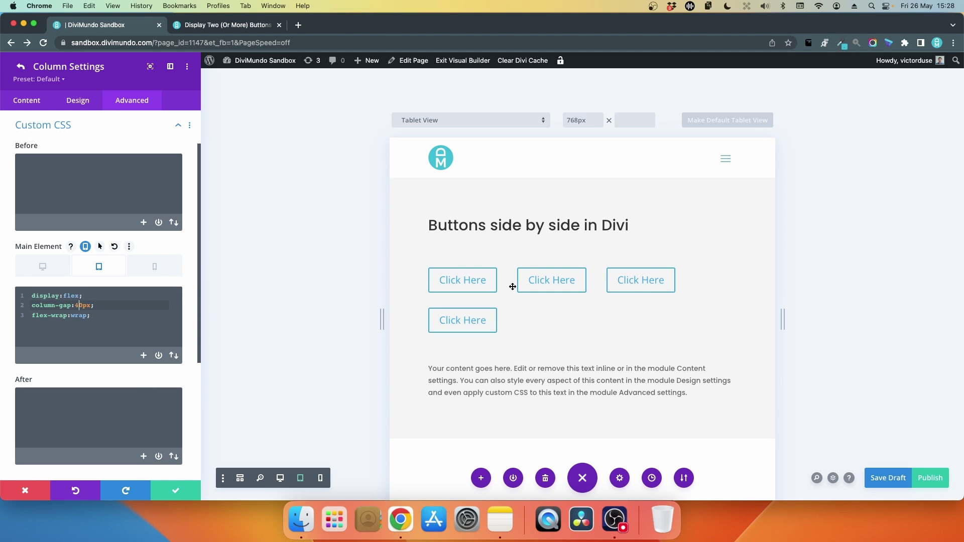
- Give phone screens their own column CSS with column-gap:30px, then recheck the tablet 40px version
left_click(175, 271)
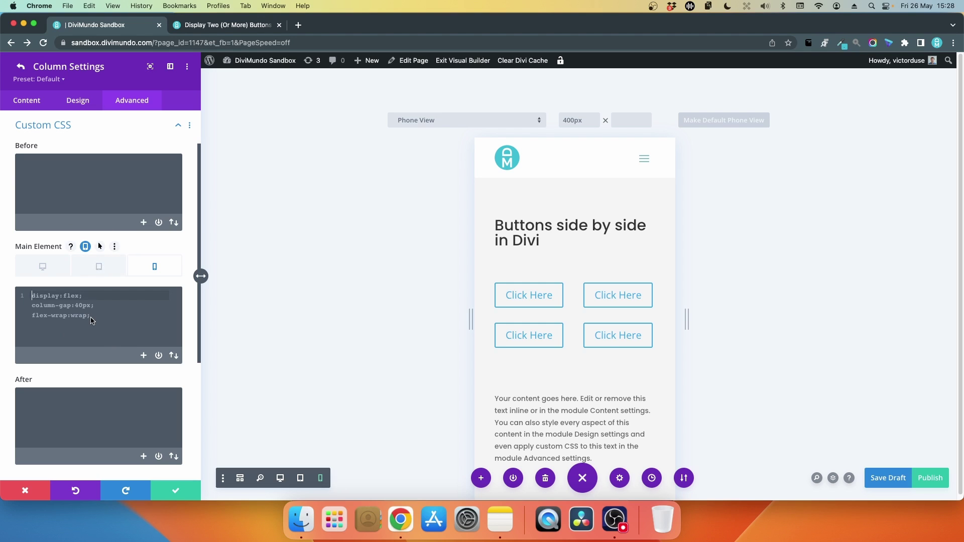
type("display:flex; column-gap:20px; flex-wrap:wrap;")
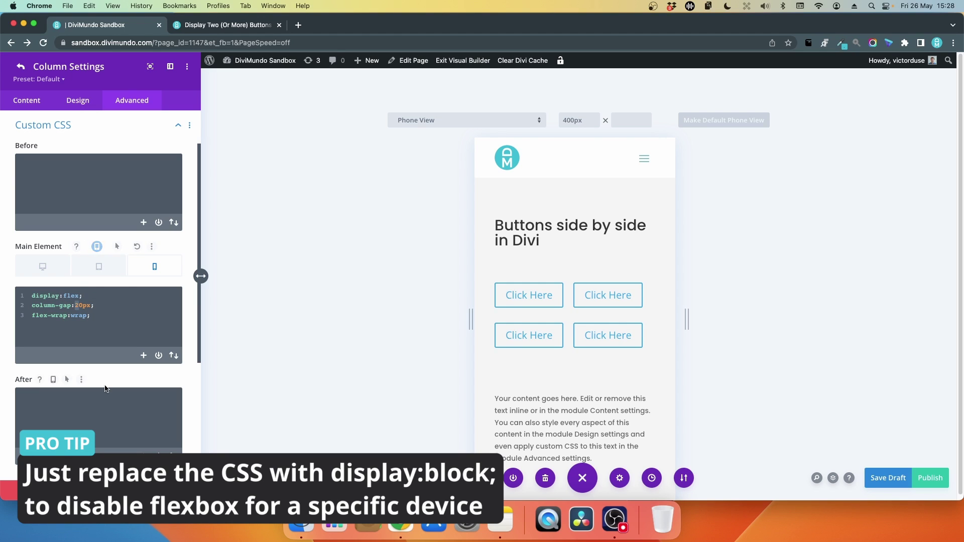
type("3")
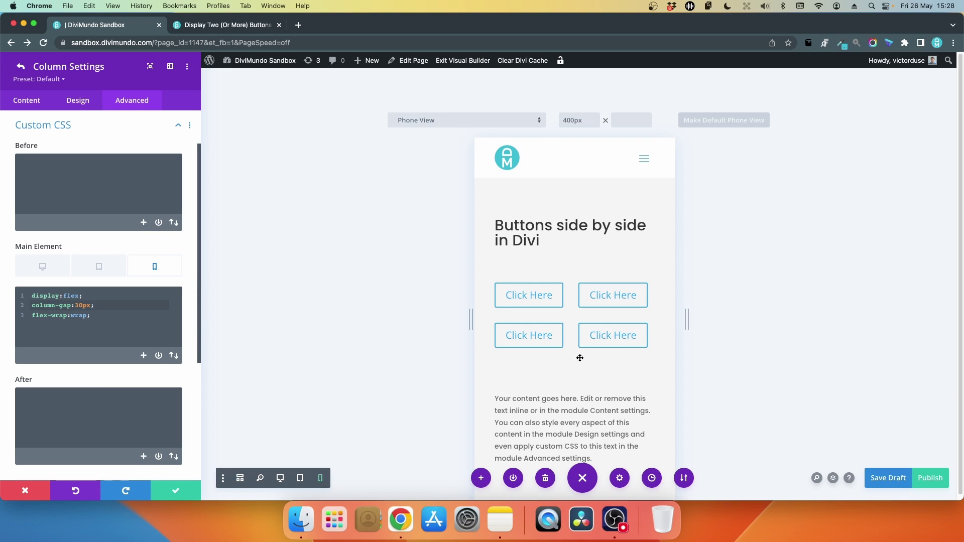
left_click(100, 267)
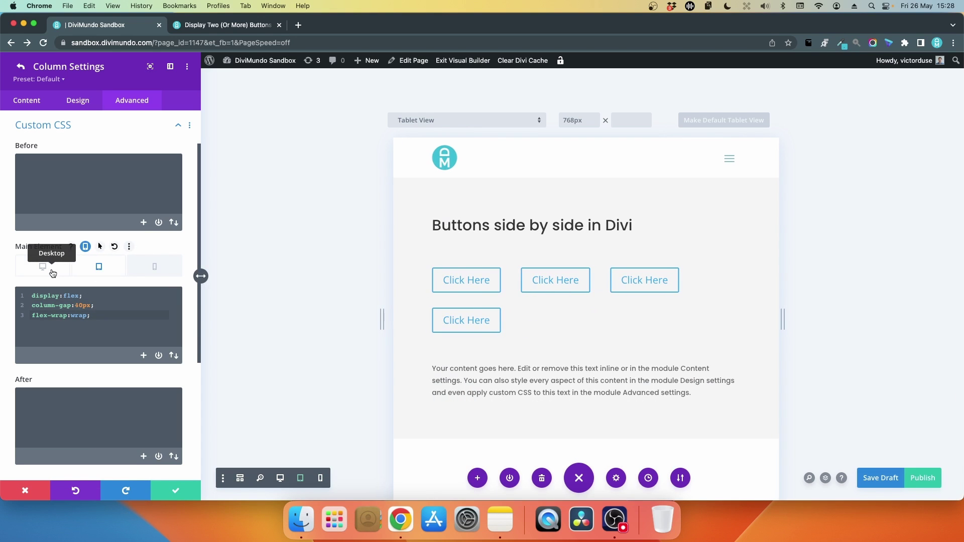
- Back in desktop view, add a default Blurb module to the empty row and duplicate it
left_click(53, 273)
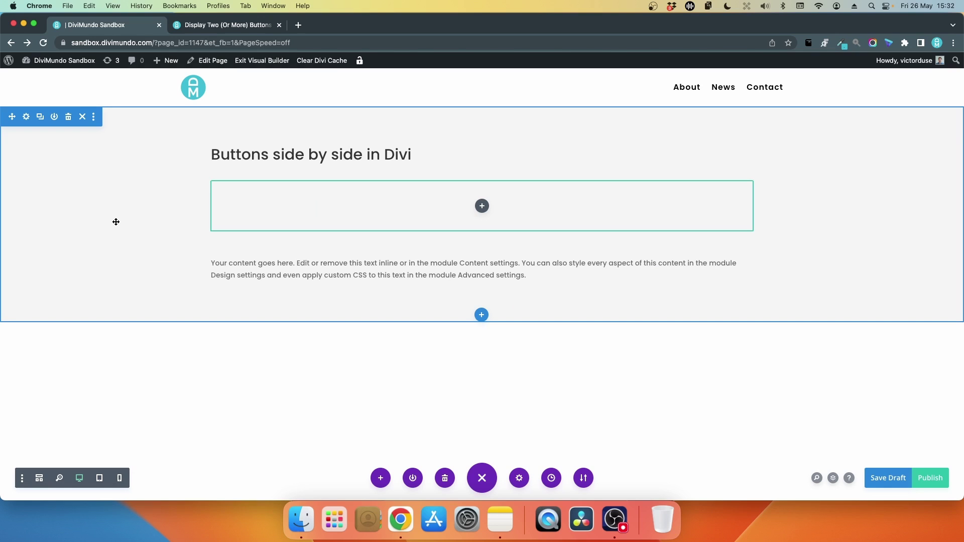
left_click(482, 206)
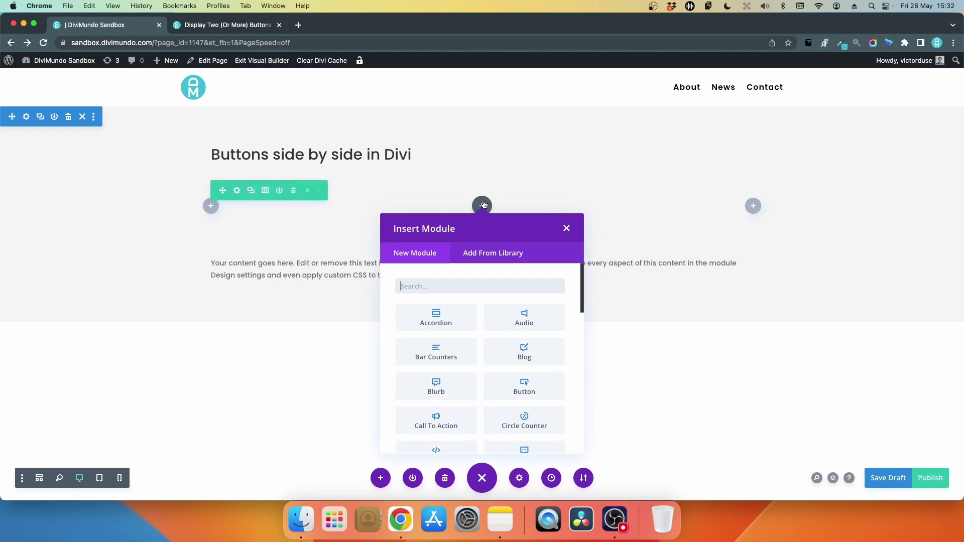
type("blurb")
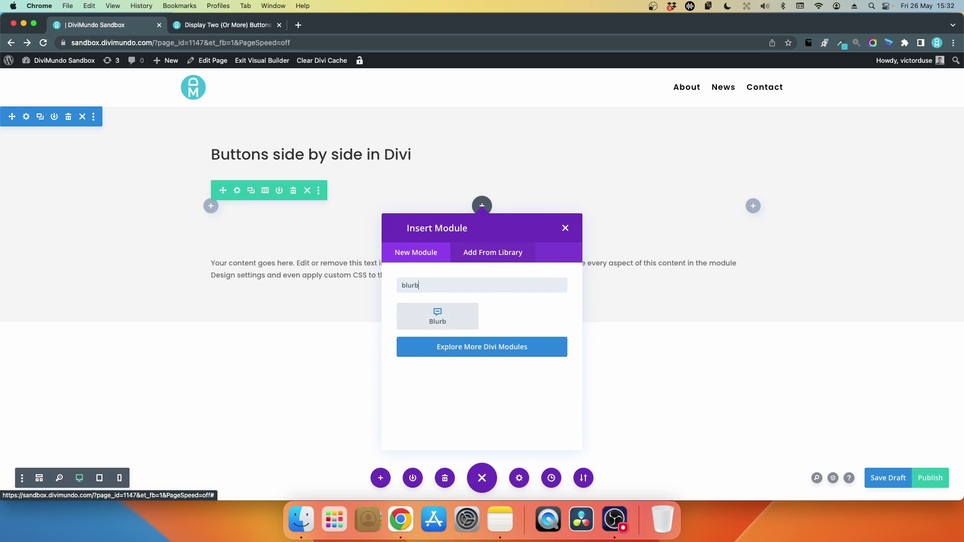
left_click(476, 318)
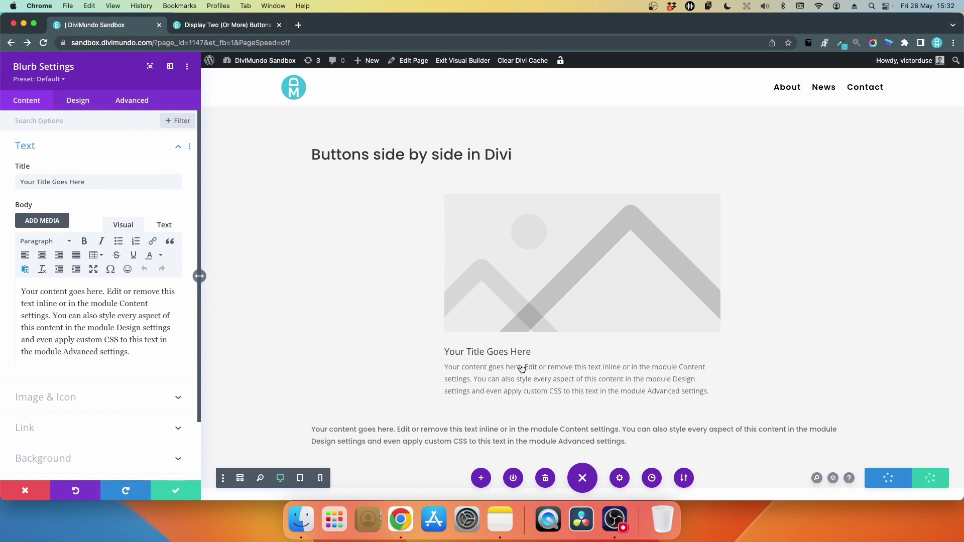
key("Escape")
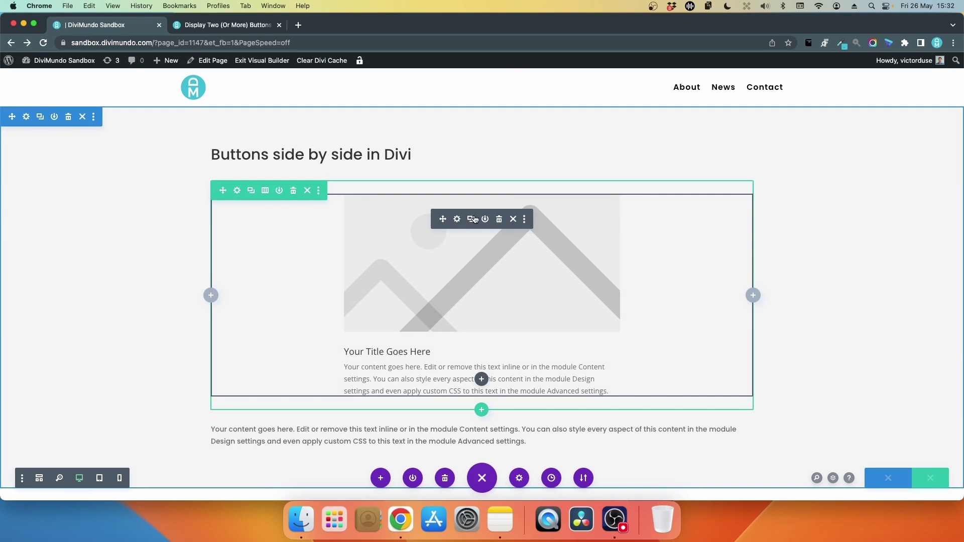
left_click(472, 219)
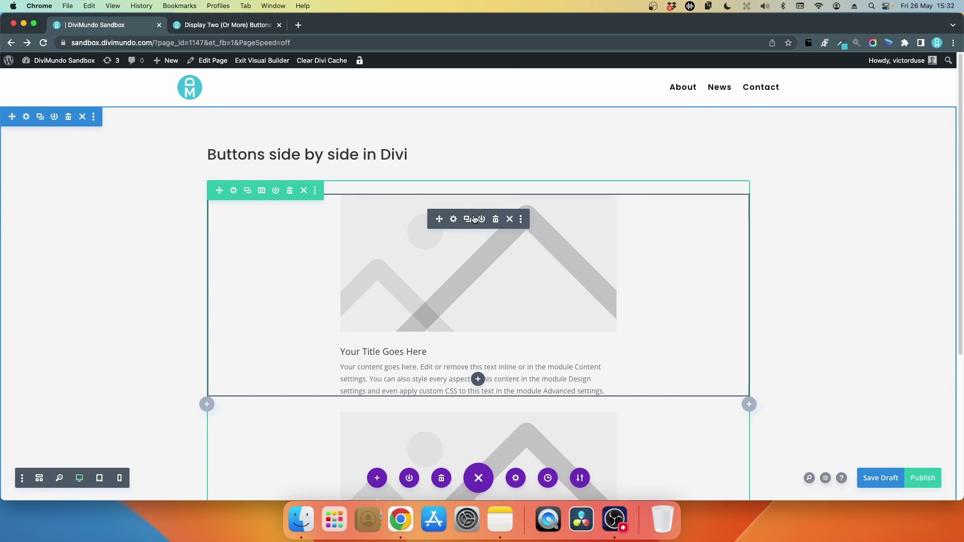
- Give the blurb column Main Element CSS display:flex; column-gap:20px; and preview at tablet and phone widths
left_click(233, 191)
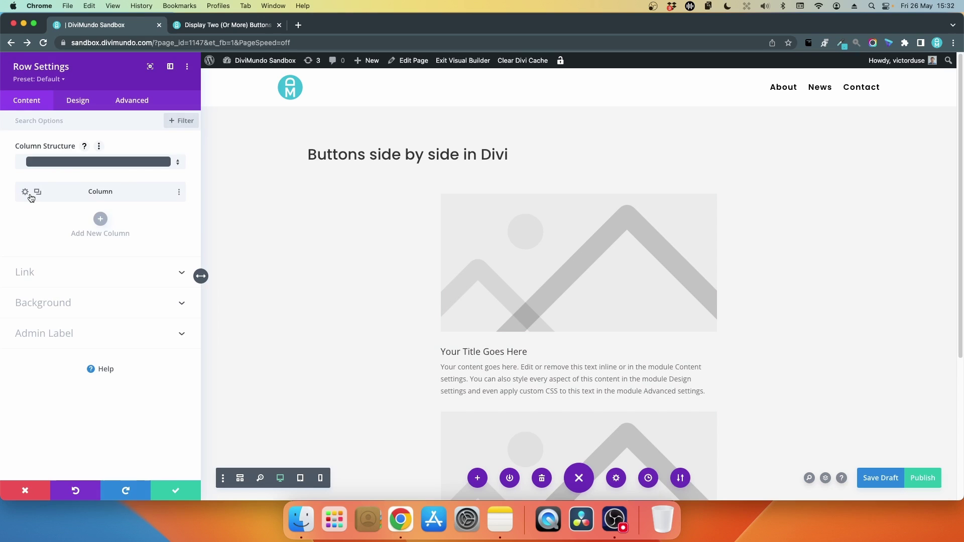
left_click(25, 192)
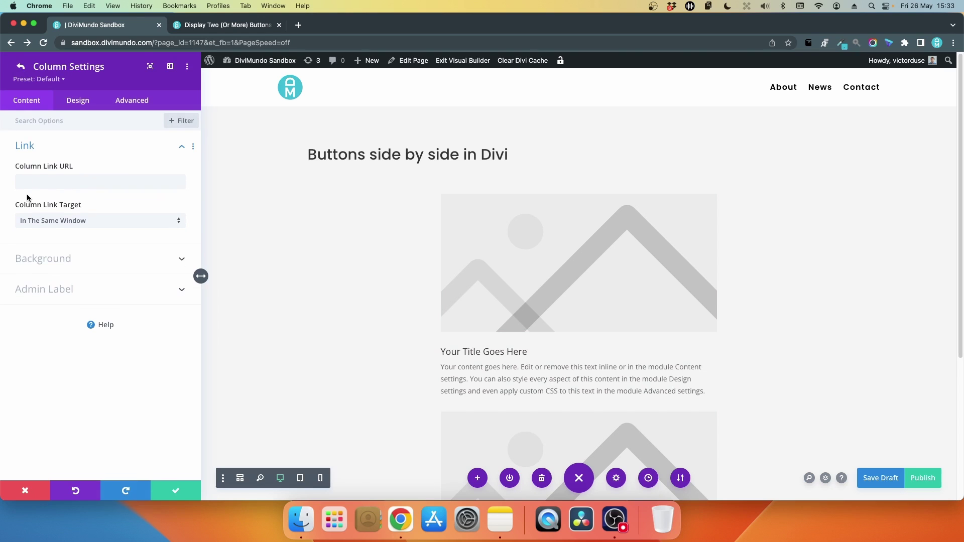
left_click(133, 101)
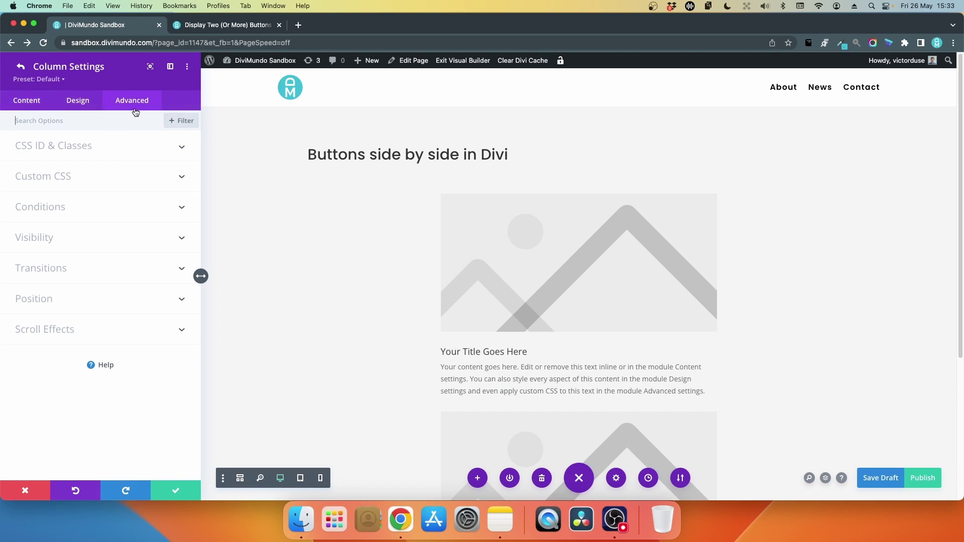
left_click(58, 186)
left_click(96, 274)
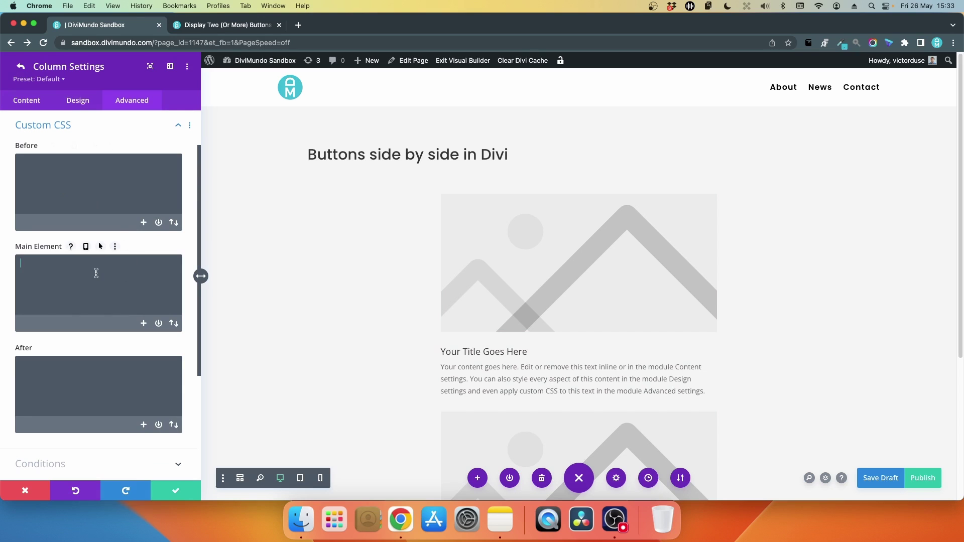
type("display:flex;")
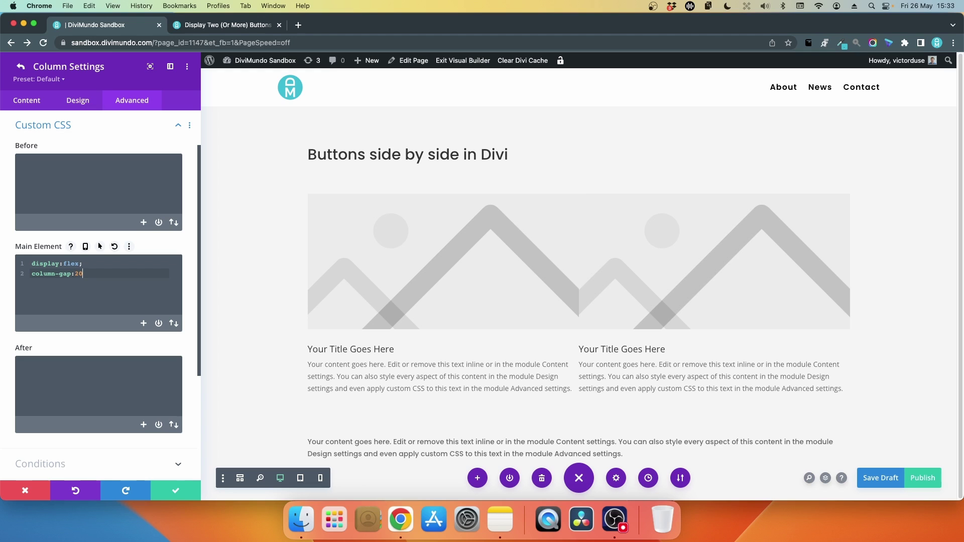
type("px;")
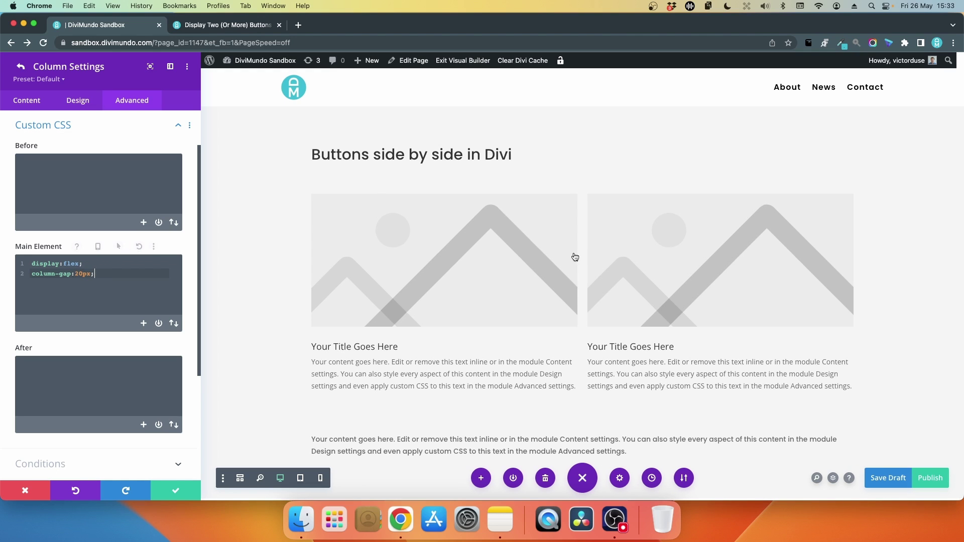
left_click(300, 478)
left_click(325, 482)
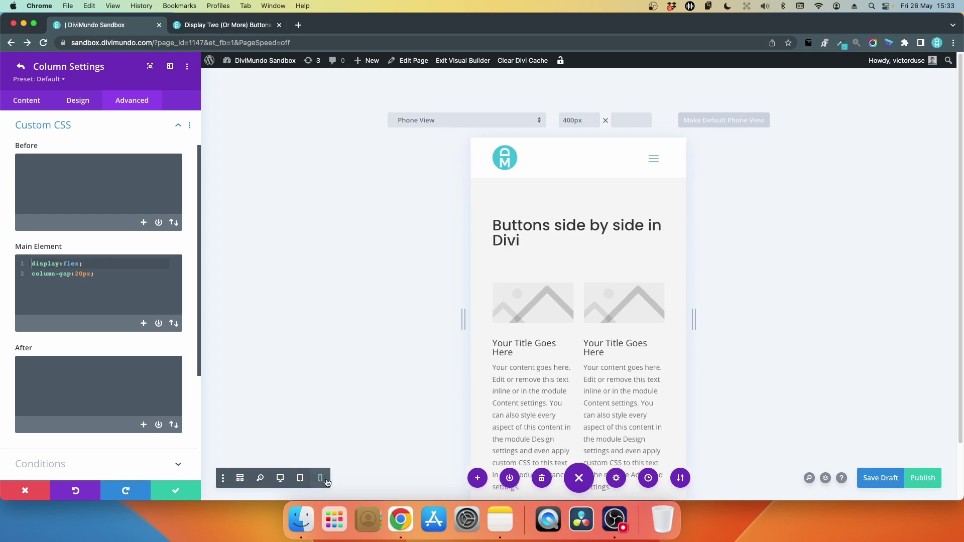